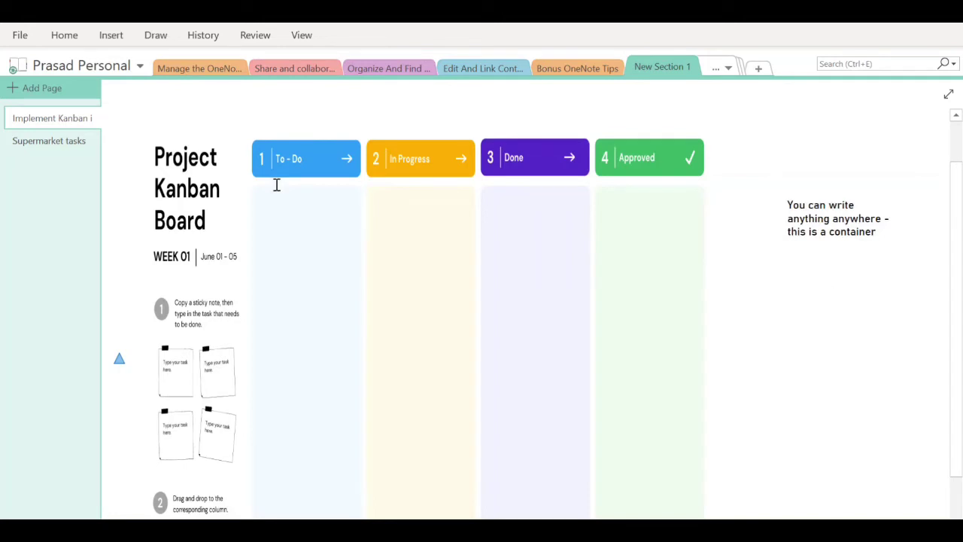
Step: Add a checkbox to-do list to the Supermarket tasks page with the items Buy milk, Buy eggs and Buy fish
left_click(71, 143)
key("Return")
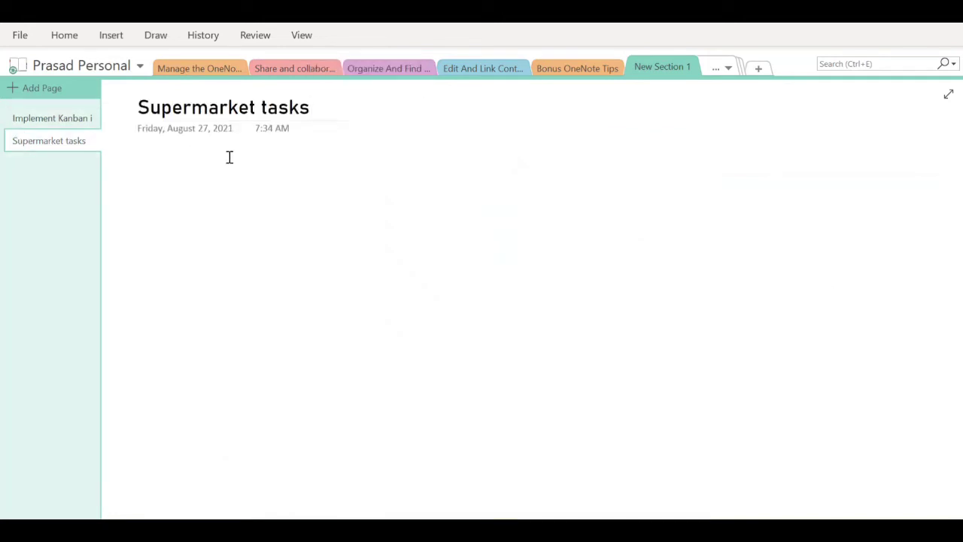
key("ctrl+1")
type("Bu")
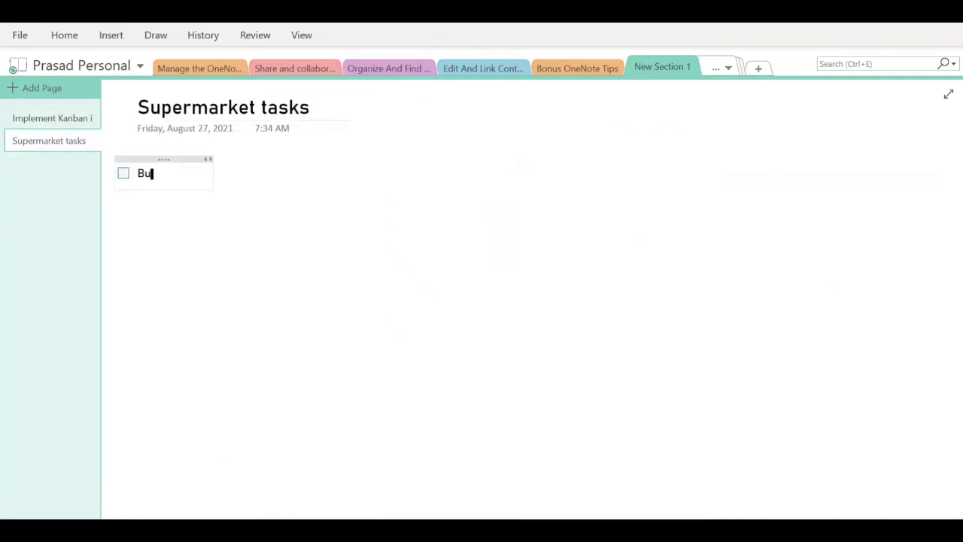
type("y milk")
key("Return")
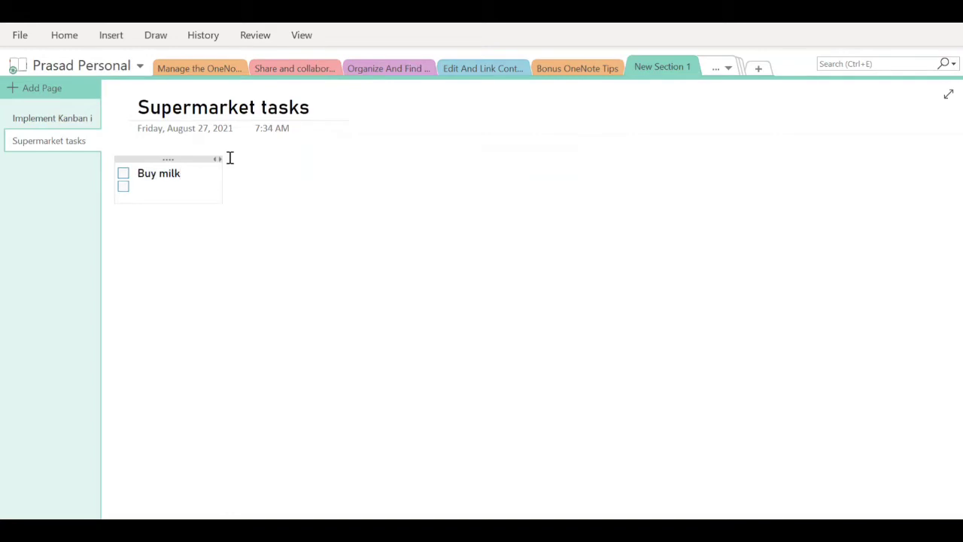
type("Buy eggs")
key("Return")
type("B")
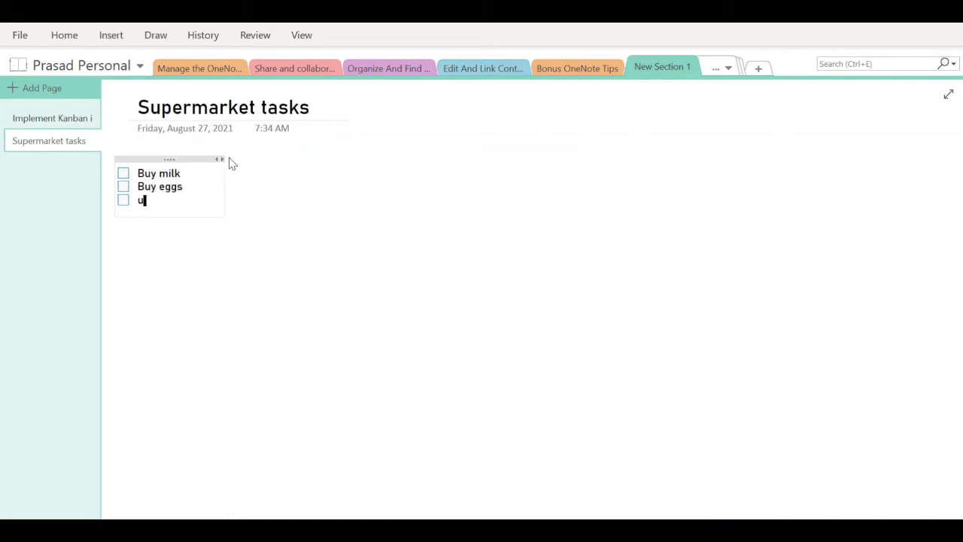
type("uy fish")
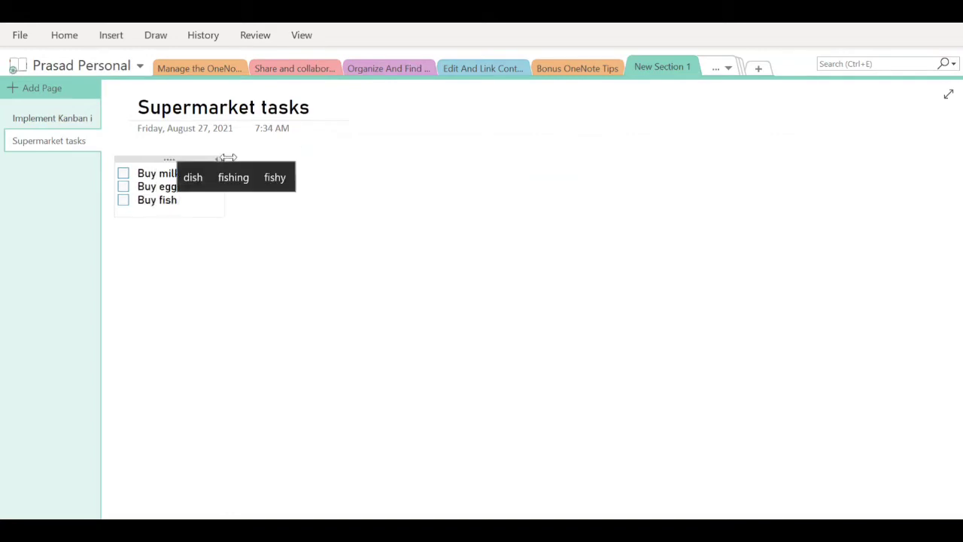
Step: On the Implement Kanban page, write Milk and Eggs on separate lines in the To-Do column
left_click(60, 122)
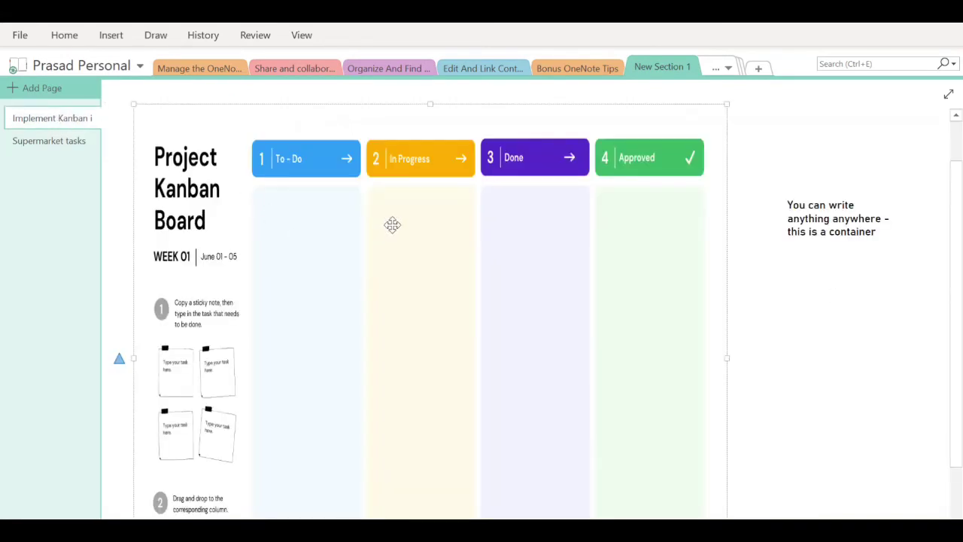
left_click(283, 222)
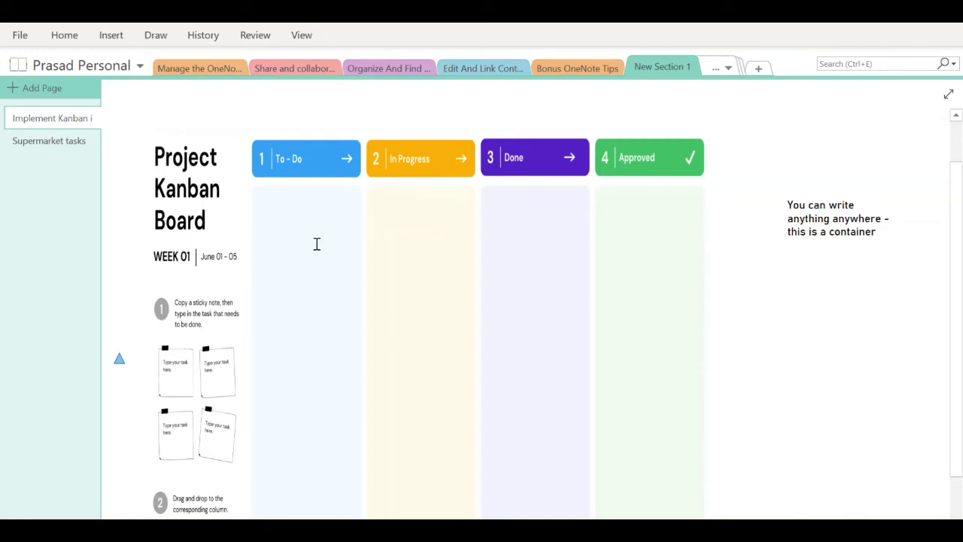
type("Milk ")
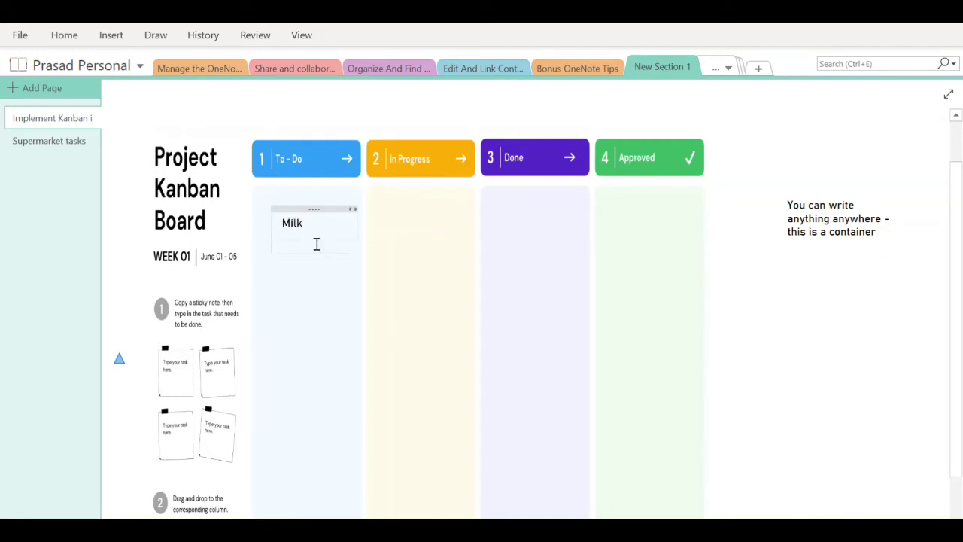
type("Eg")
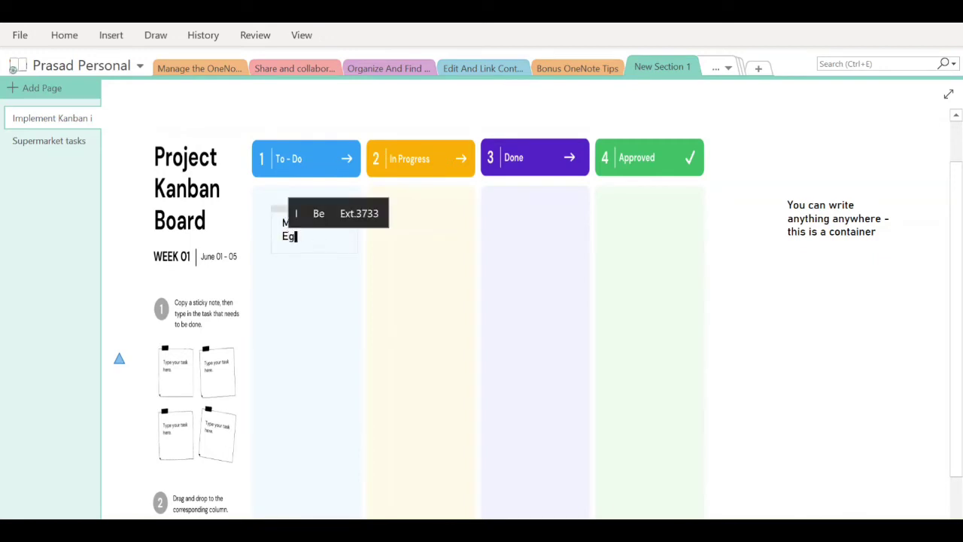
type("gs")
key("Return")
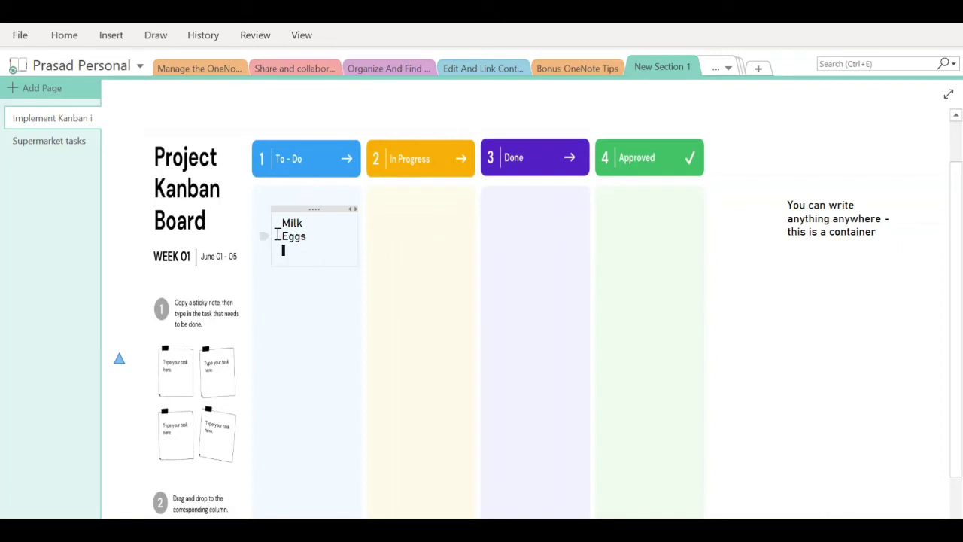
Step: Try to move the Milk line from the To-Do column into the In Progress column, and undo the move
left_click(265, 222)
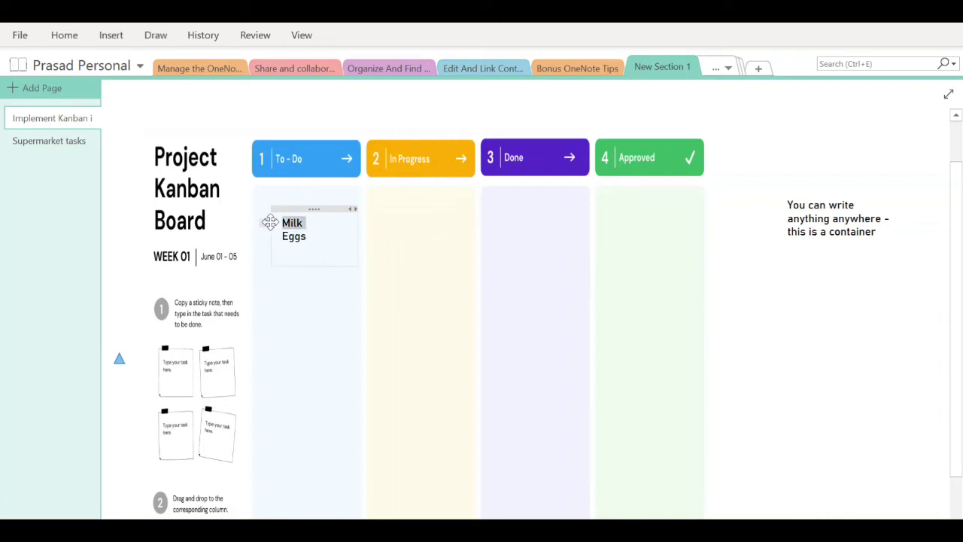
left_click_drag(262, 221, 388, 236)
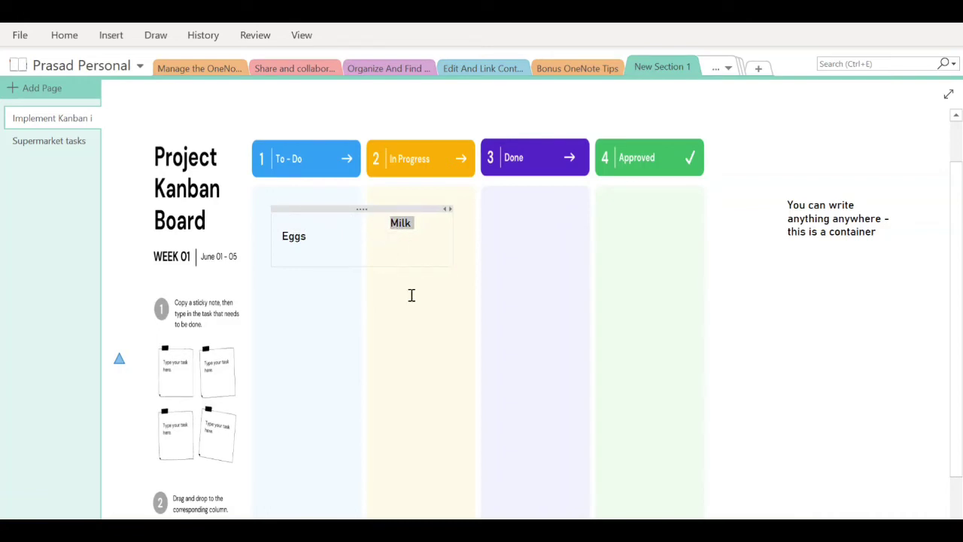
key("ctrl+z")
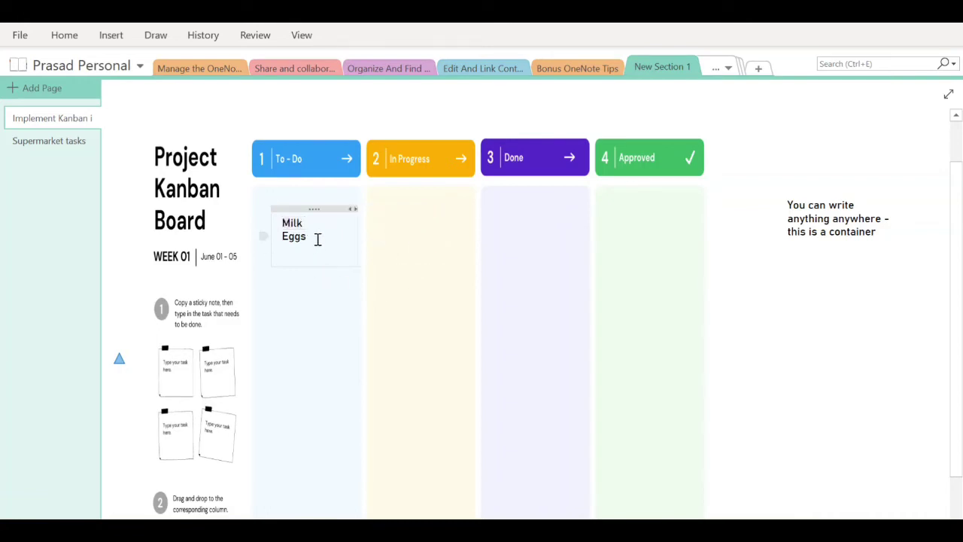
Step: Turn the Milk and Eggs lines in the To-Do column into checkbox to-do items
left_click_drag(275, 226, 274, 226)
key("ctrl+1")
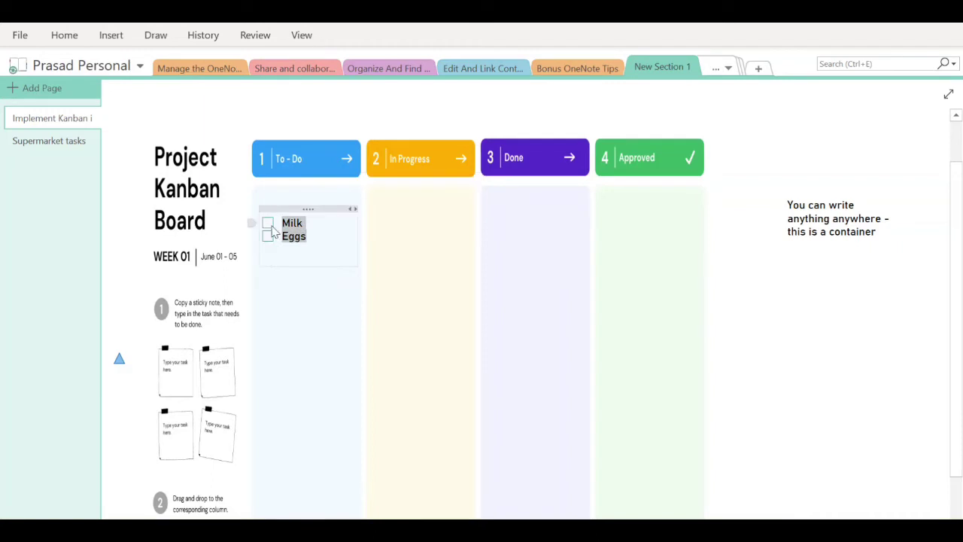
left_click(304, 297)
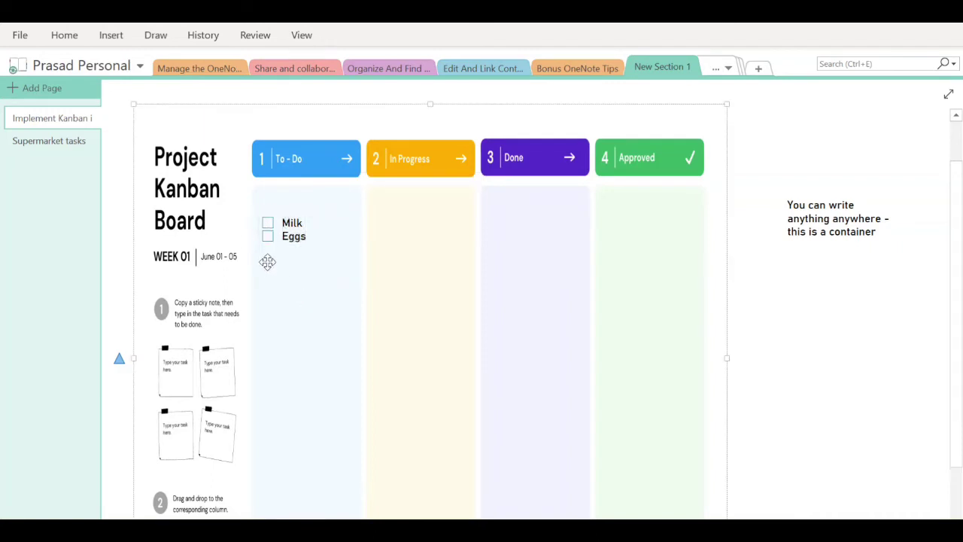
Step: Try to move the Milk checkbox item to In Progress and the Eggs item to Done, and undo both moves
left_click(253, 224)
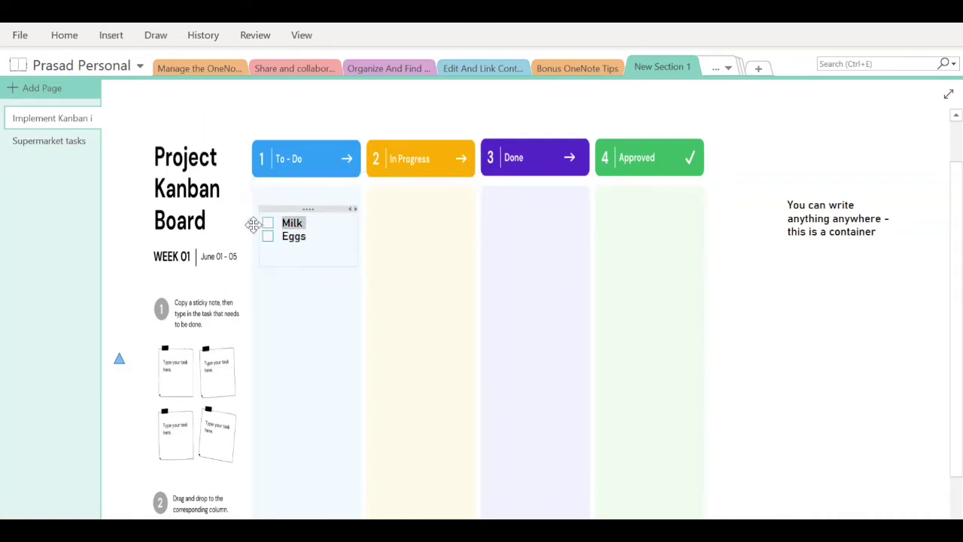
left_click_drag(253, 225, 389, 230)
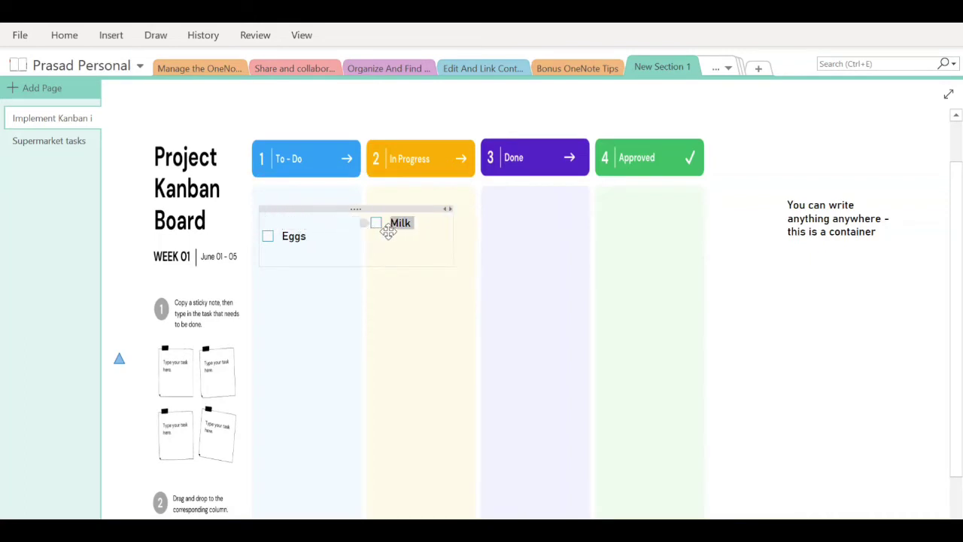
left_click(431, 333)
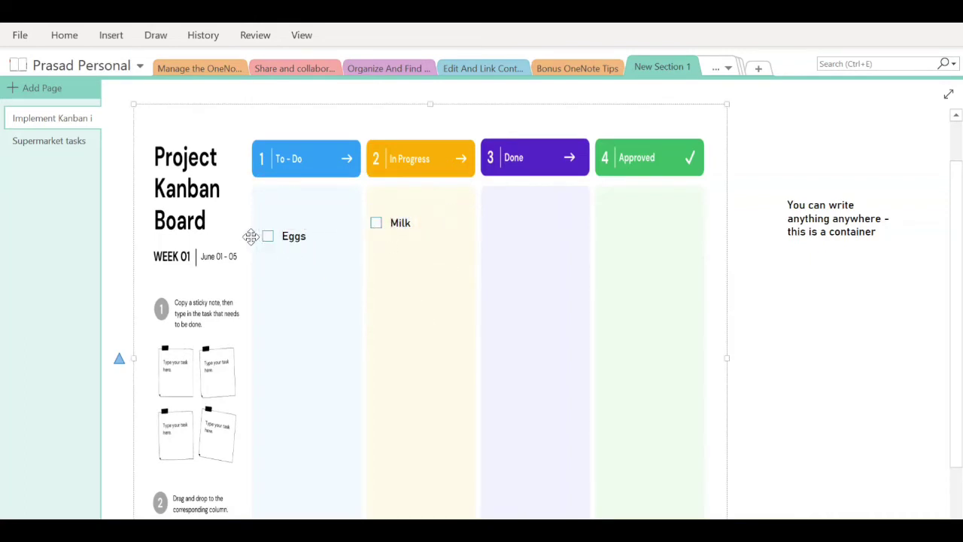
left_click_drag(252, 236, 502, 277)
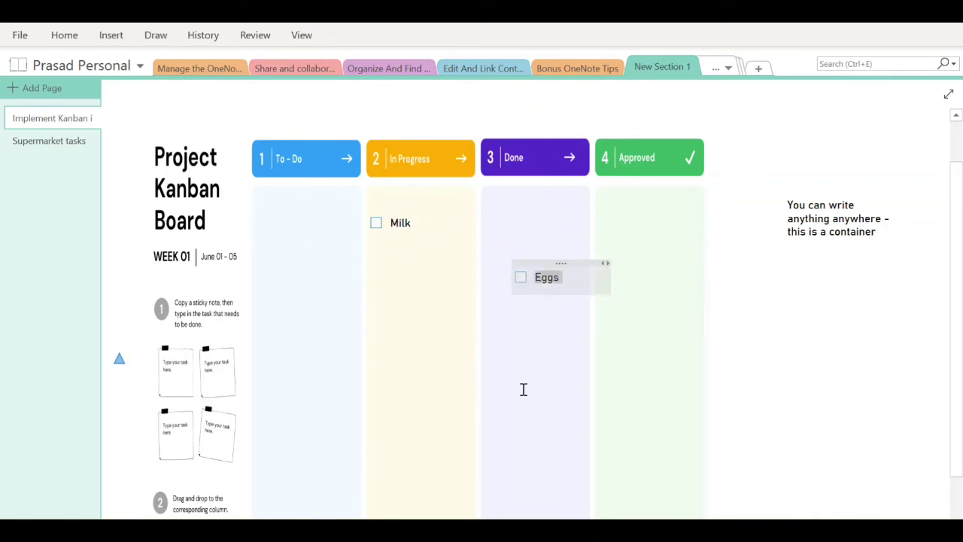
key("ctrl+z")
key("ctrl+z")
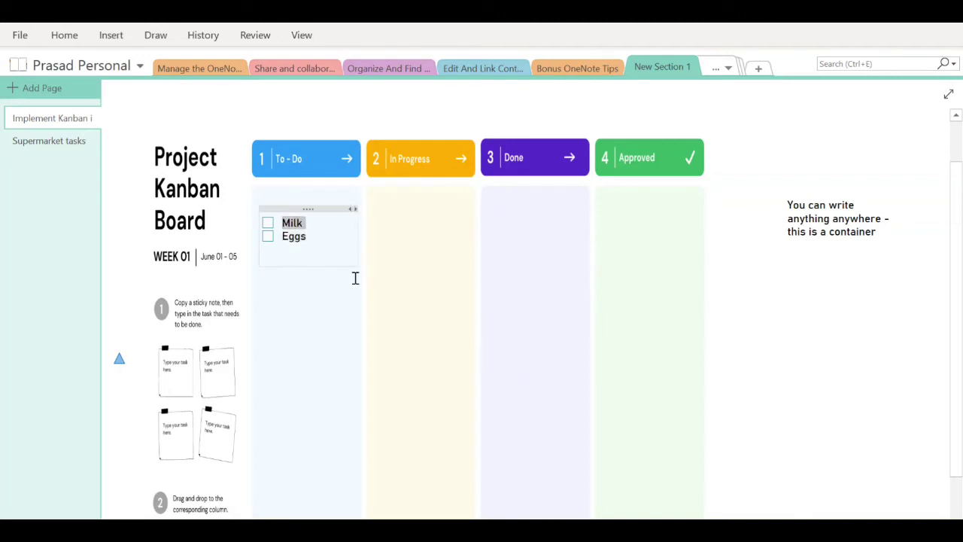
Step: Insert a copied link to the Supermarket tasks page below Eggs on the Kanban board and move it into the In Progress column
right_click(53, 147)
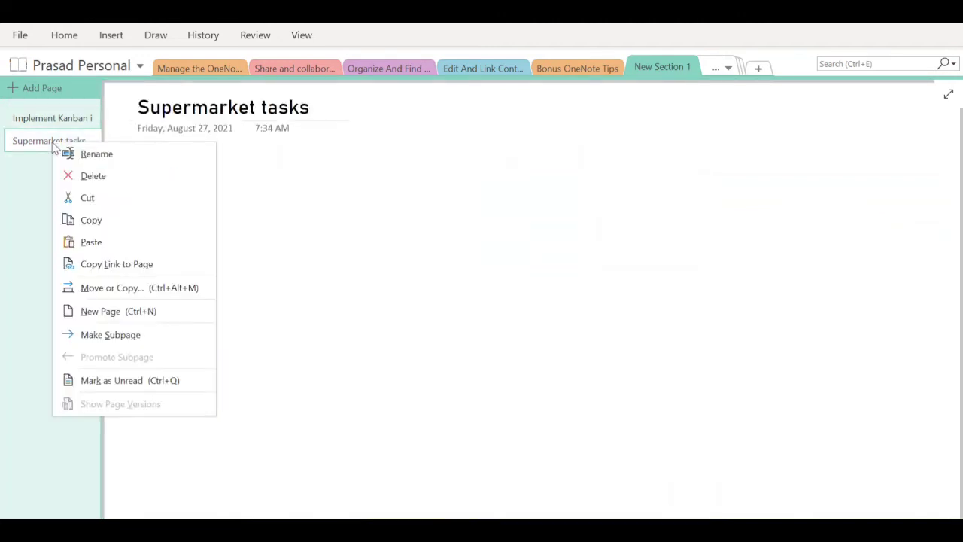
left_click(62, 266)
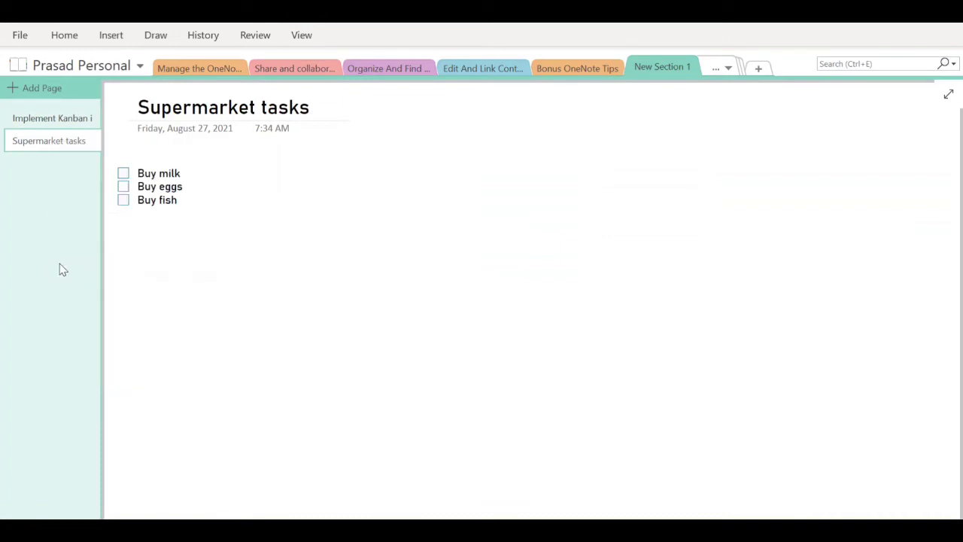
left_click(40, 122)
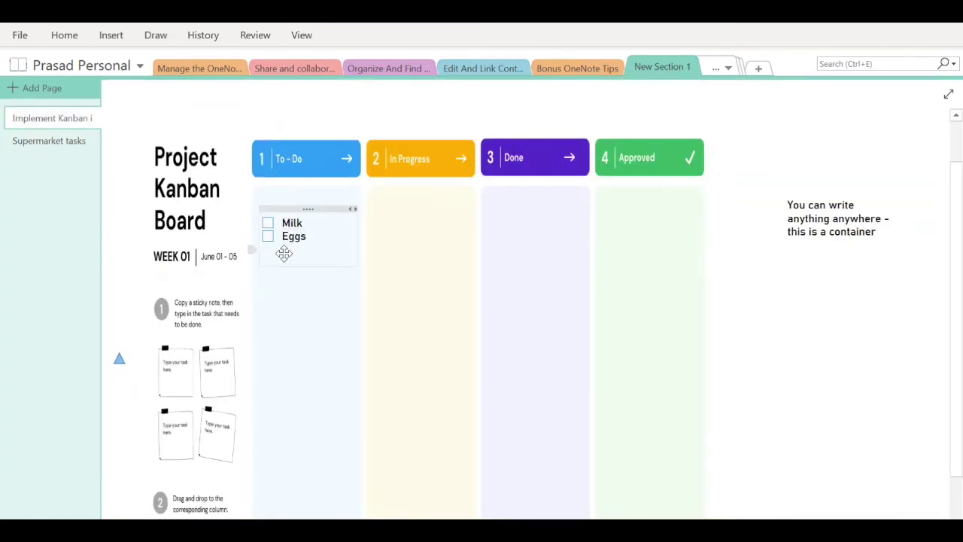
left_click(284, 253)
type("Supermarket tasks")
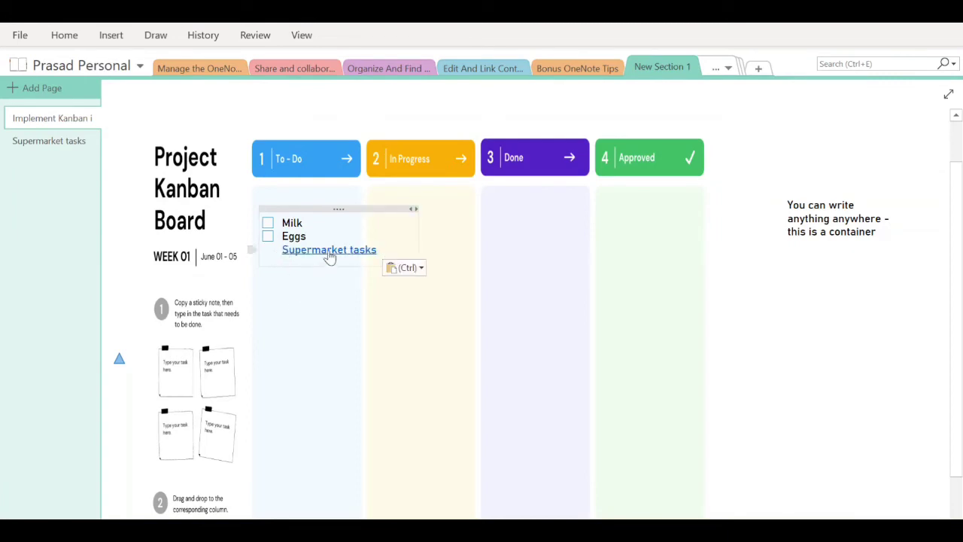
left_click_drag(249, 249, 382, 289)
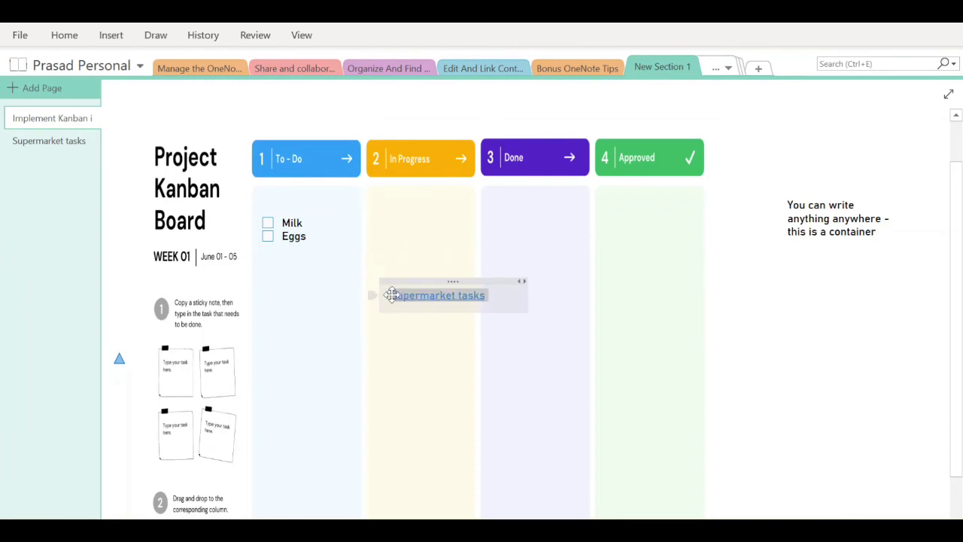
Step: Follow the Supermarket tasks link on the board and tick off Buy milk and Buy eggs
left_click(402, 295)
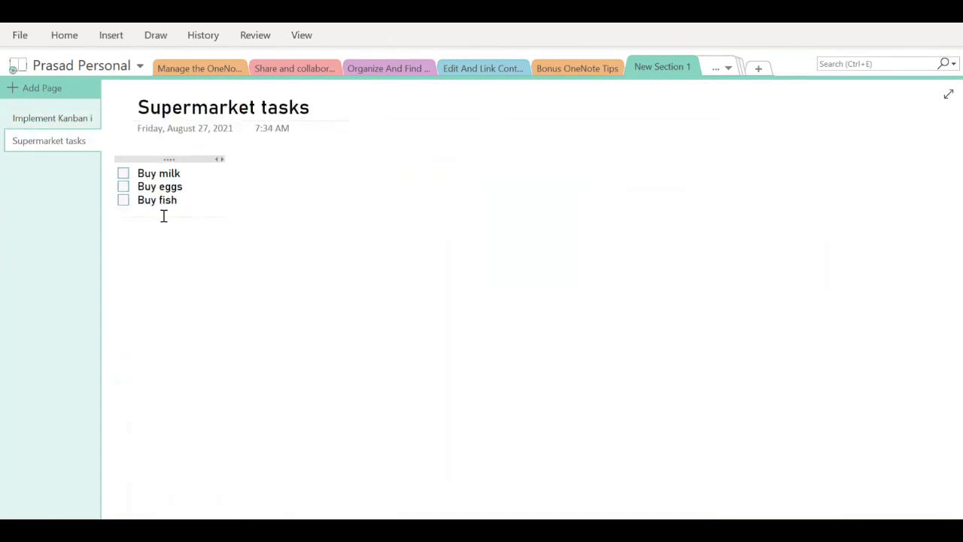
left_click(124, 174)
left_click(124, 186)
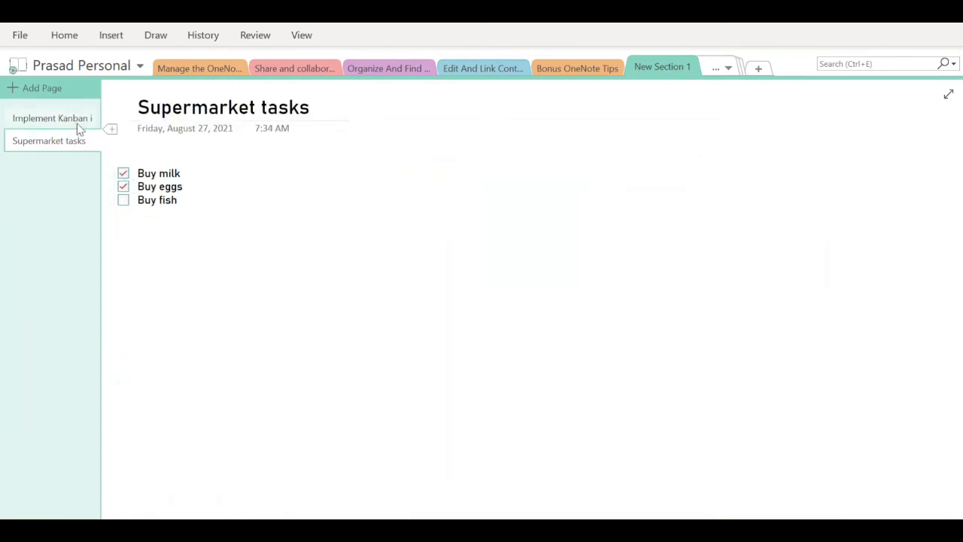
Step: Back on the Kanban page, add a note beside the board with the lines Buy Milk, Purchase a computer and Buy a camera
left_click(78, 118)
left_click(785, 277)
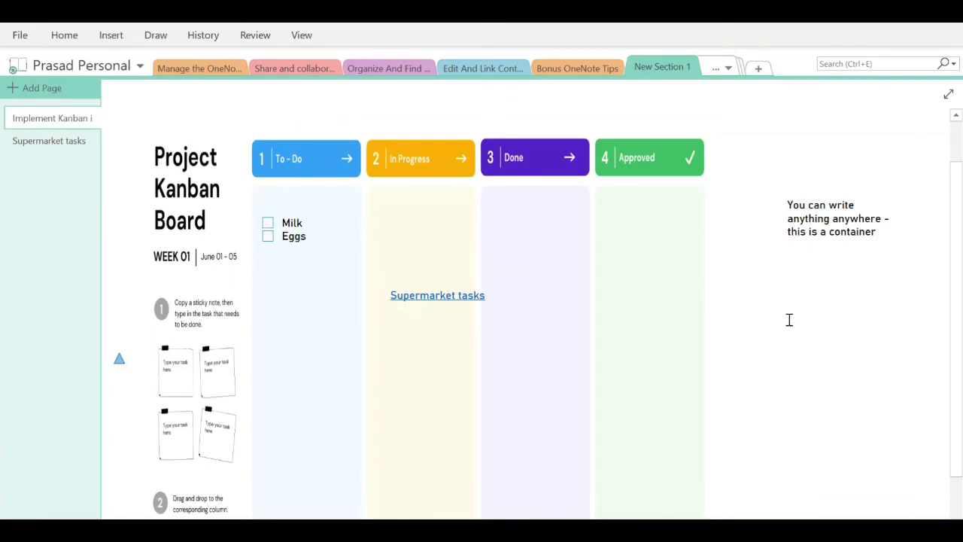
type("Buy Milk")
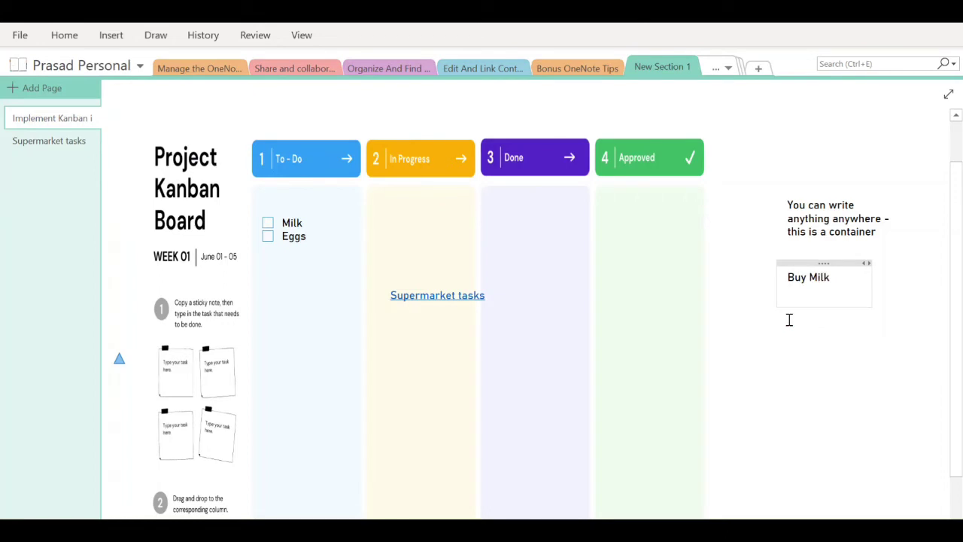
type("Purhase")
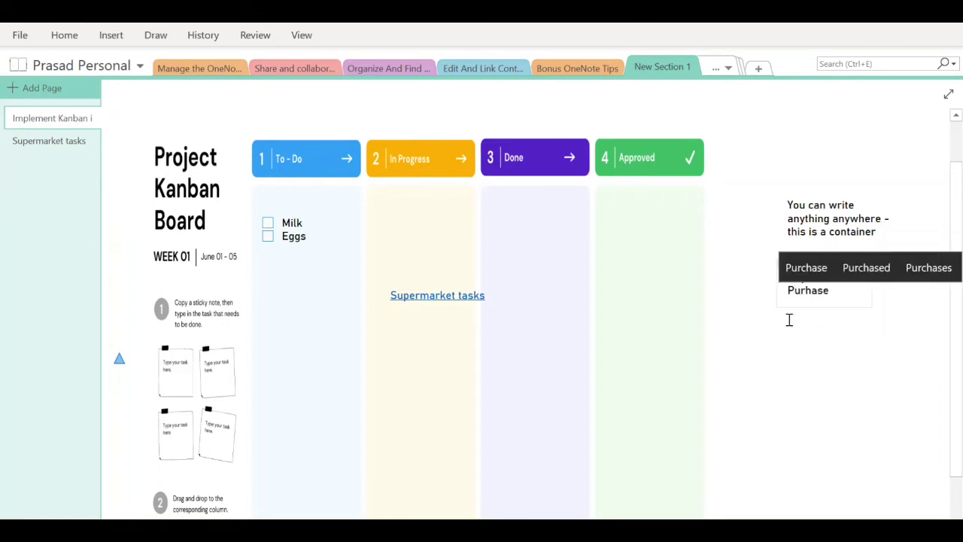
key("BackSpace")
key("BackSpace")
key("BackSpace")
key("BackSpace")
type("chase a computer")
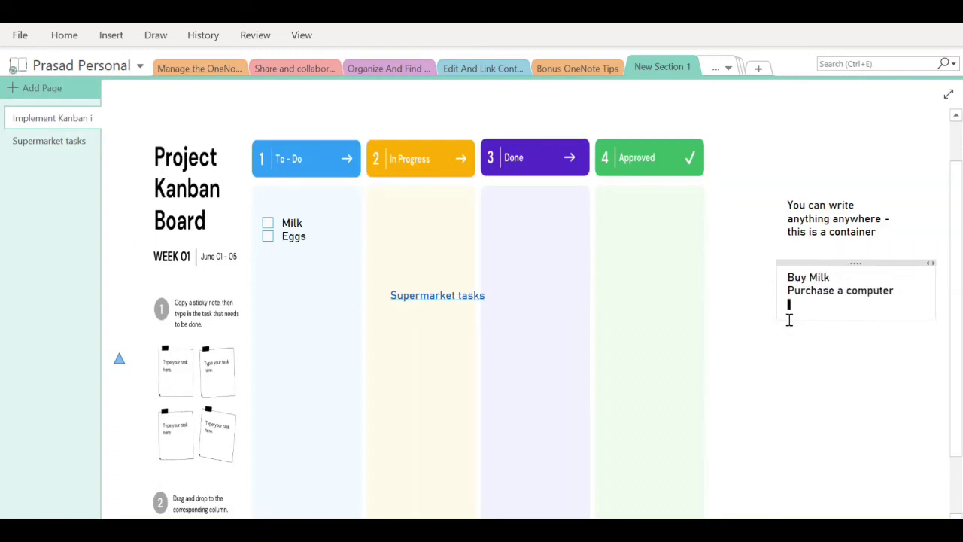
type("Buy a camera")
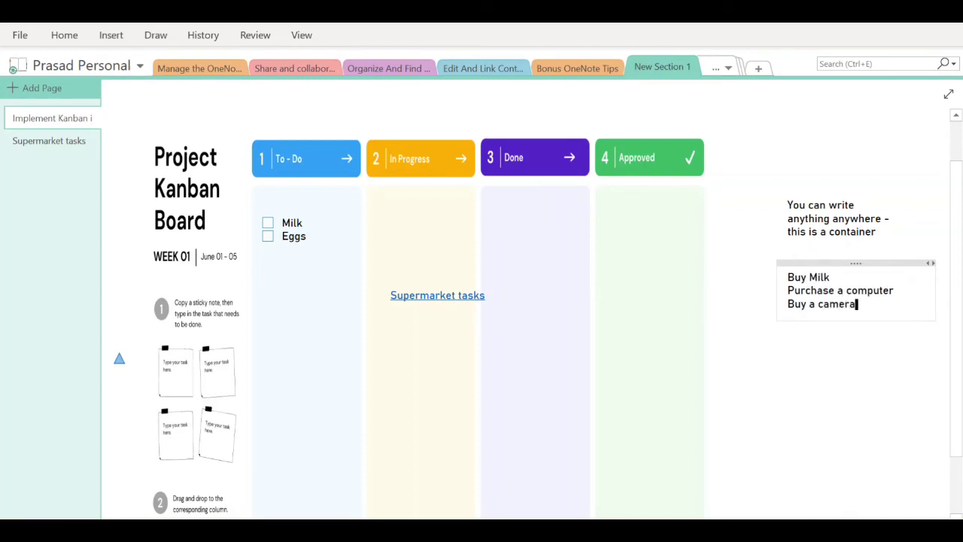
left_click(809, 387)
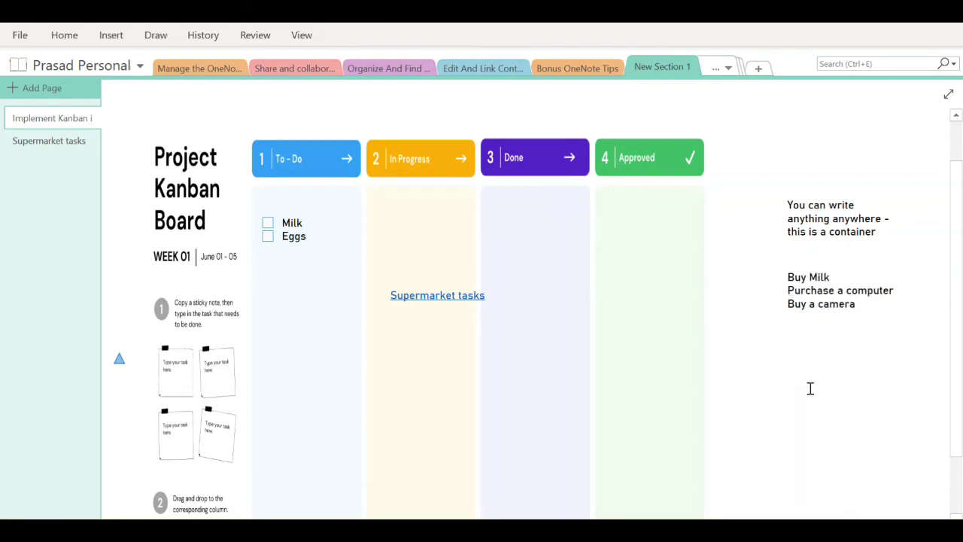
Step: Copy a paragraph link to the Buy Milk note beside the board and paste it into the In Progress column
right_click(837, 267)
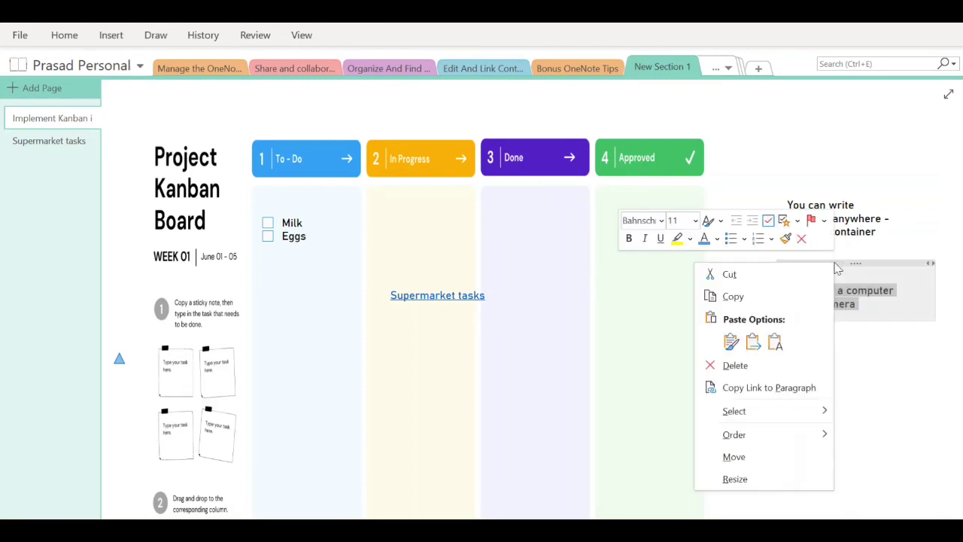
left_click(800, 296)
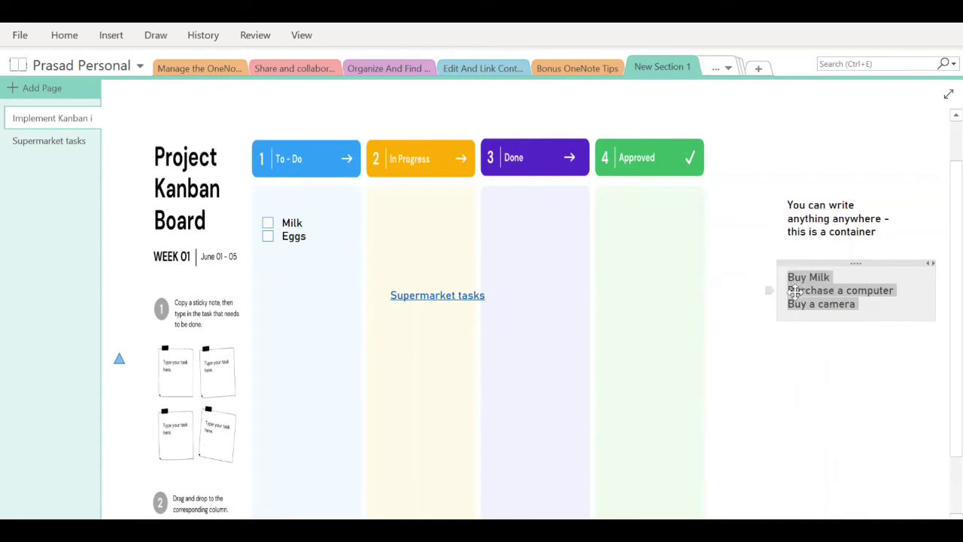
left_click(390, 213)
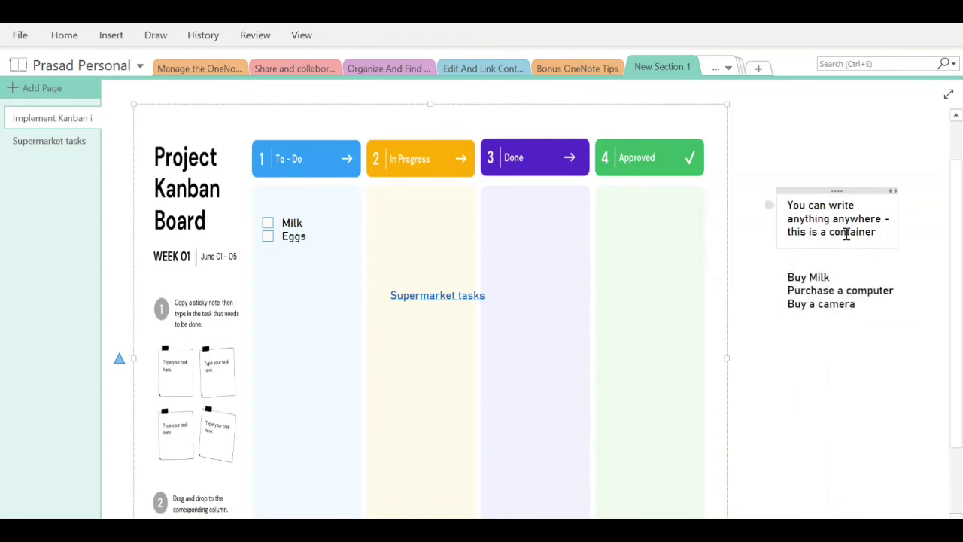
right_click(860, 264)
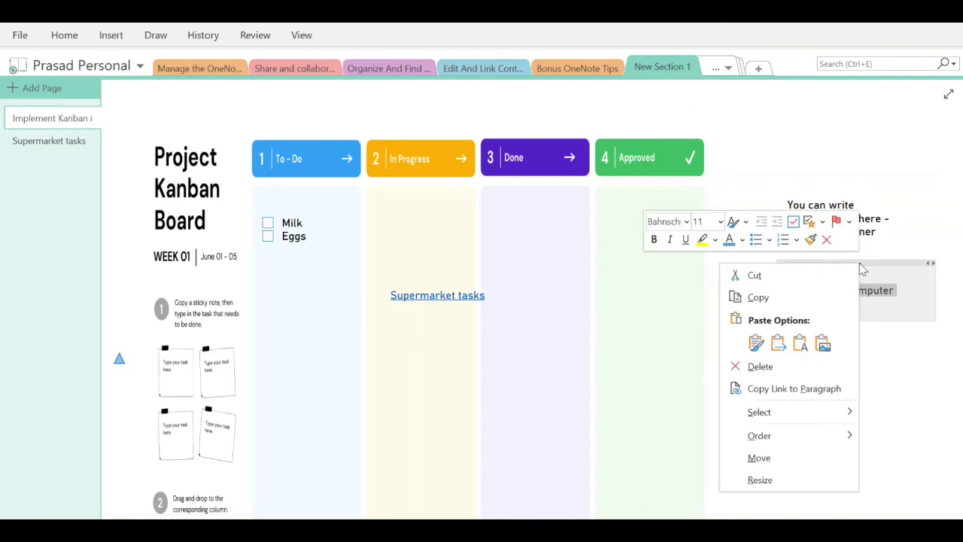
left_click(795, 389)
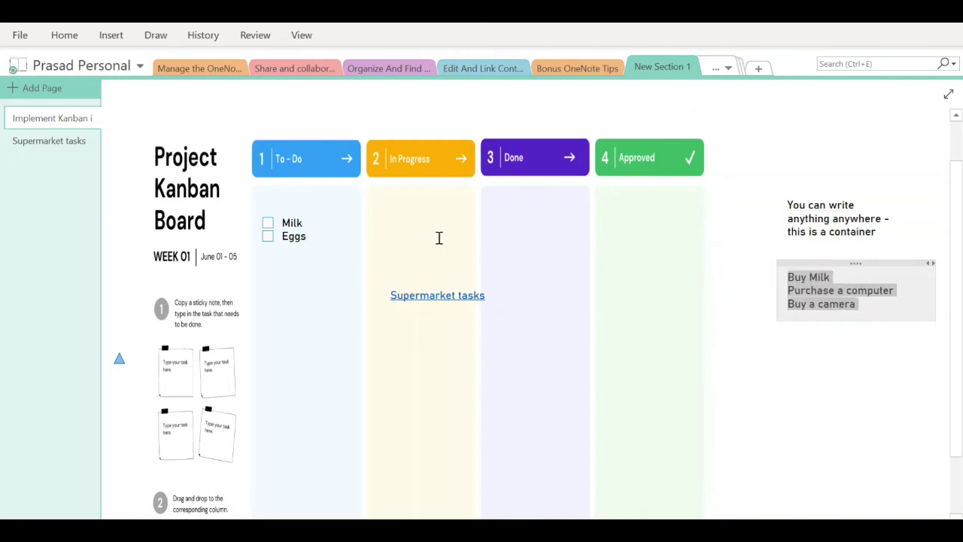
left_click(386, 221)
left_click(376, 216)
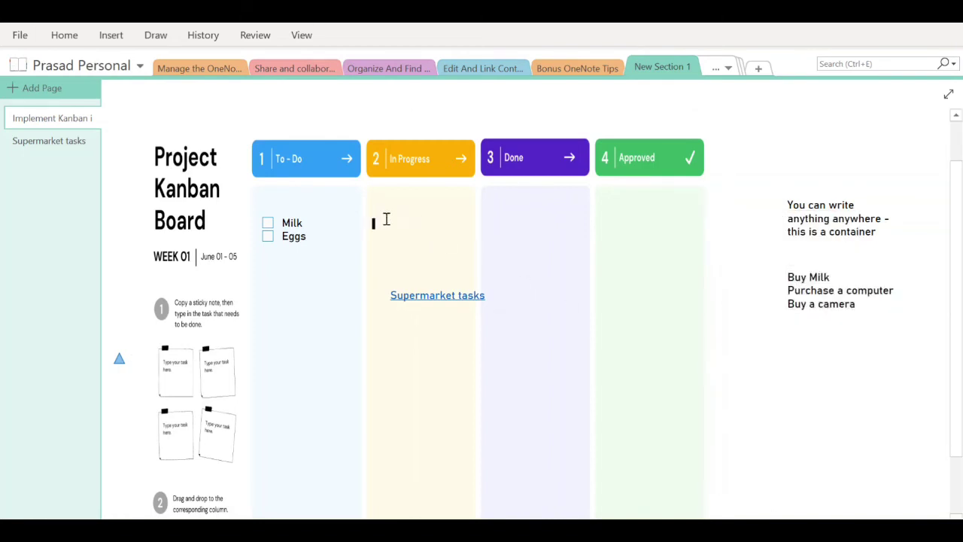
key("ctrl+v")
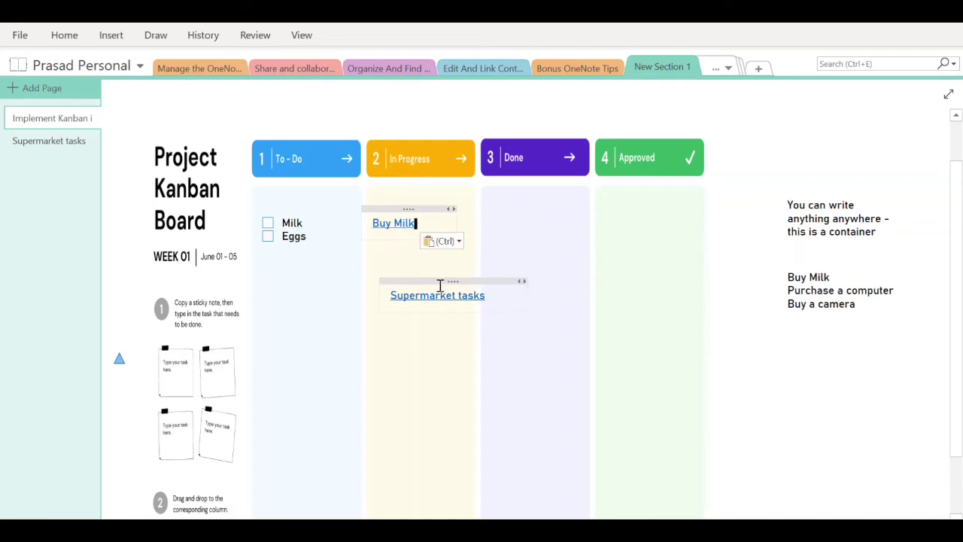
Step: Delete the Supermarket tasks link from the In Progress column and follow the Buy Milk link to its note
left_click(456, 281)
key("Delete")
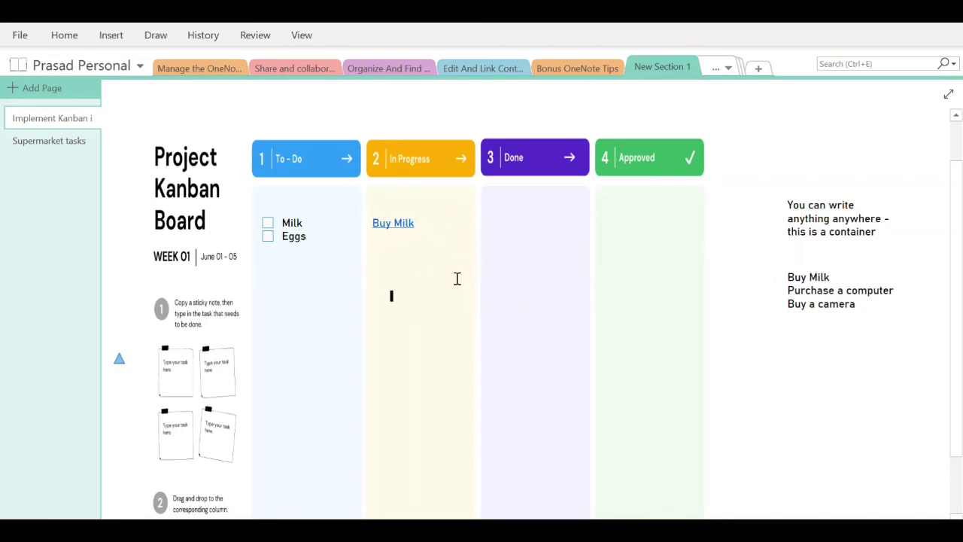
left_click(401, 227)
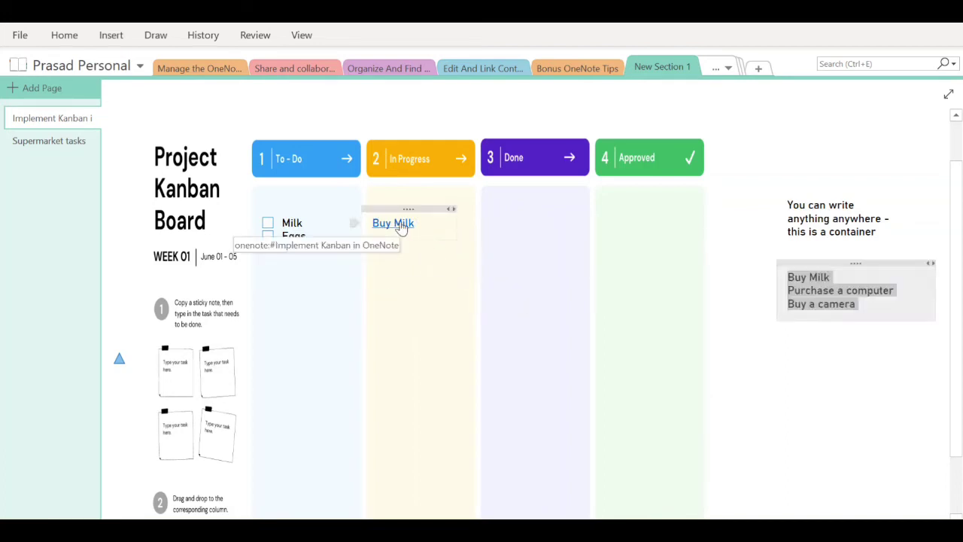
Step: Move the note listing Buy Milk, Purchase a computer and Buy a camera to below the Kanban board
scroll(862, 403, "down", 2)
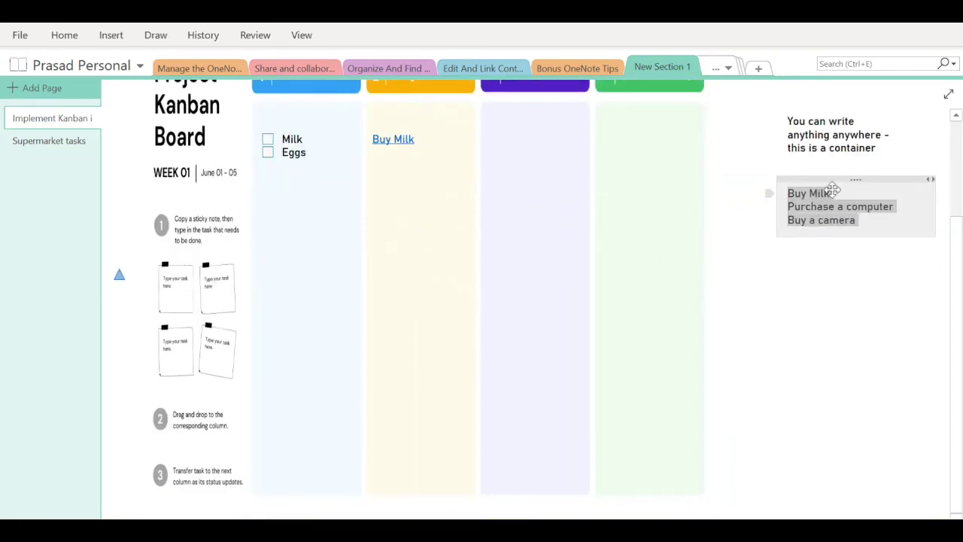
left_click_drag(861, 180, 734, 514)
scroll(787, 452, "down", 1)
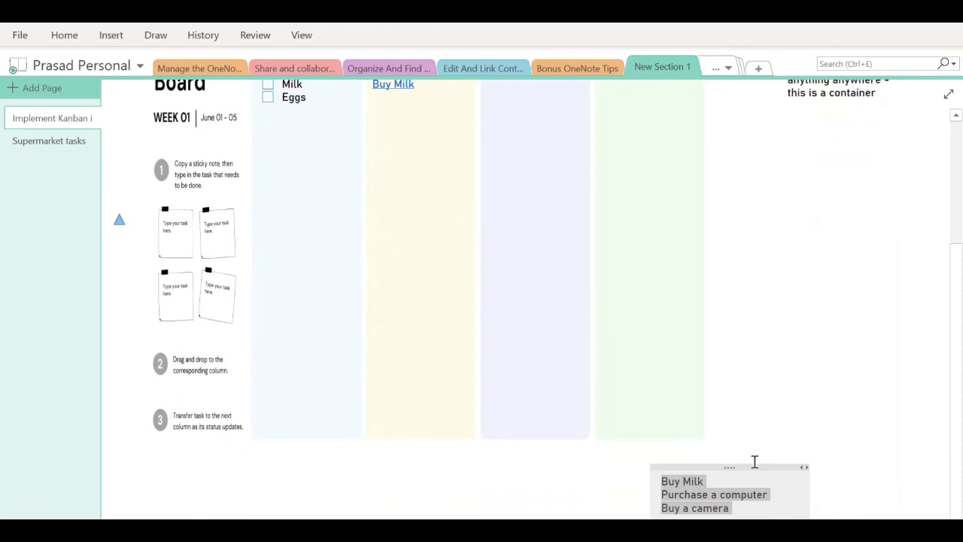
Step: Replace the Buy Milk link in the In Progress column with the text In Progress
scroll(755, 461, "up", 5)
left_click_drag(418, 282, 370, 282)
type("In Pro")
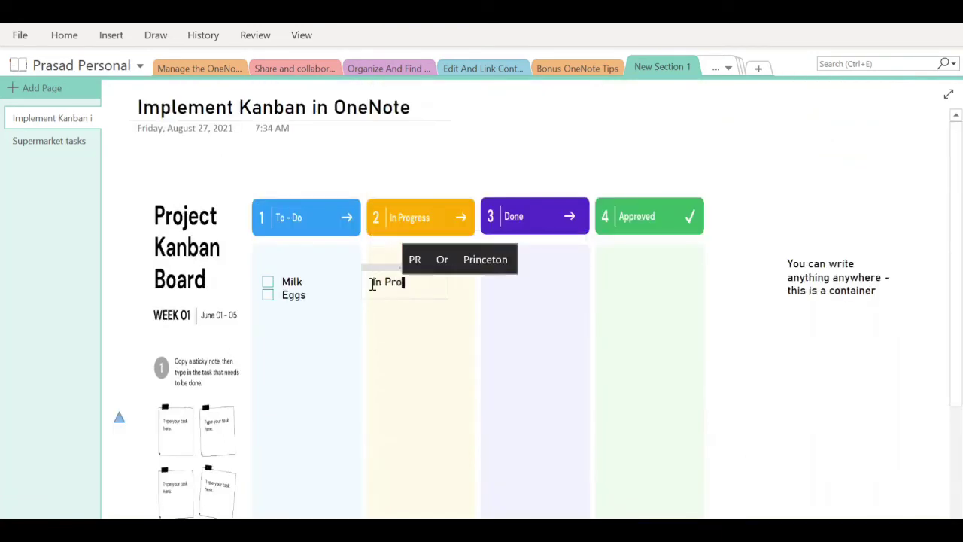
type("gress")
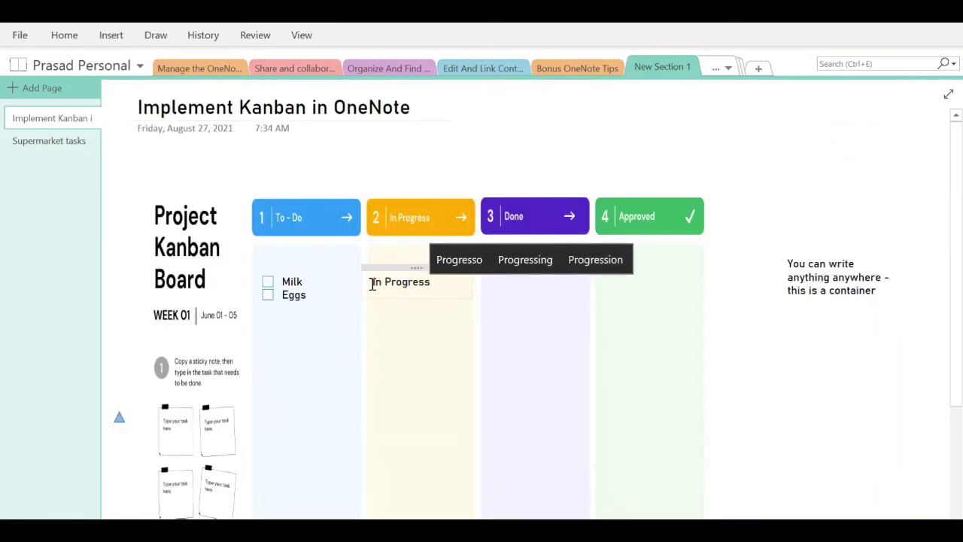
Step: Clear the In Progress text from the column and enter Things to buy in its place
key("BackSpace")
key("BackSpace")
key("BackSpace")
key("BackSpace")
key("BackSpace")
key("BackSpace")
key("BackSpace")
key("BackSpace")
key("BackSpace")
key("BackSpace")
key("BackSpace")
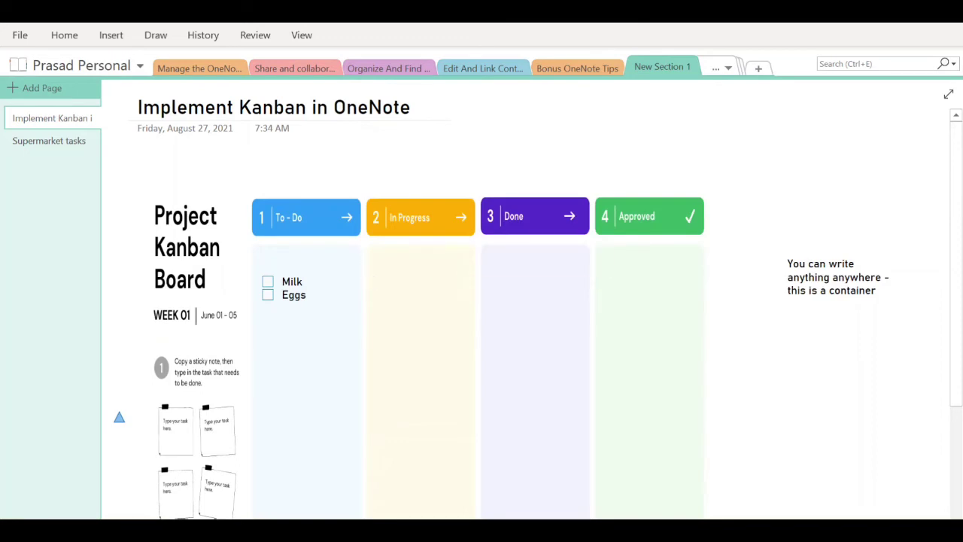
type("Things to buy")
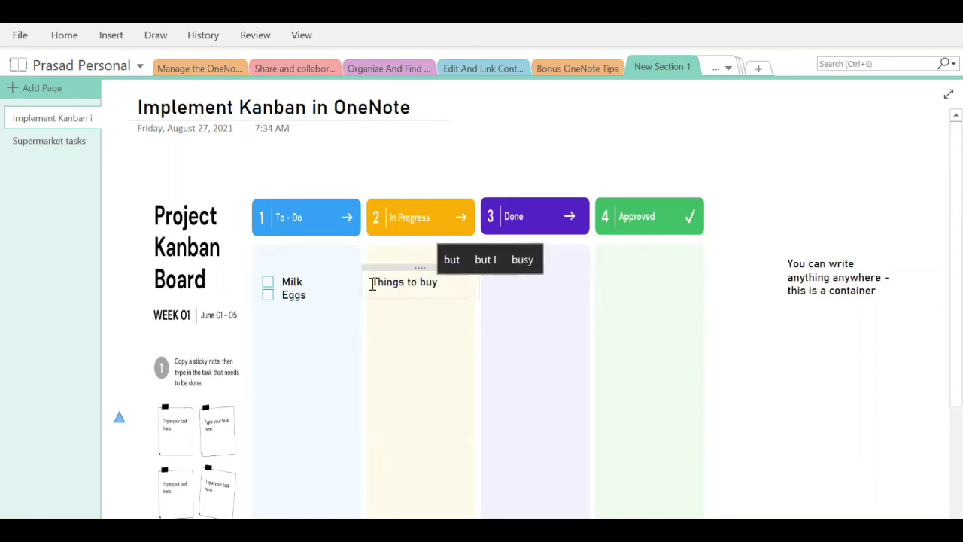
Step: Link the Things to buy text to the In Progress list below the board using that list's paragraph link
scroll(394, 290, "down", 3)
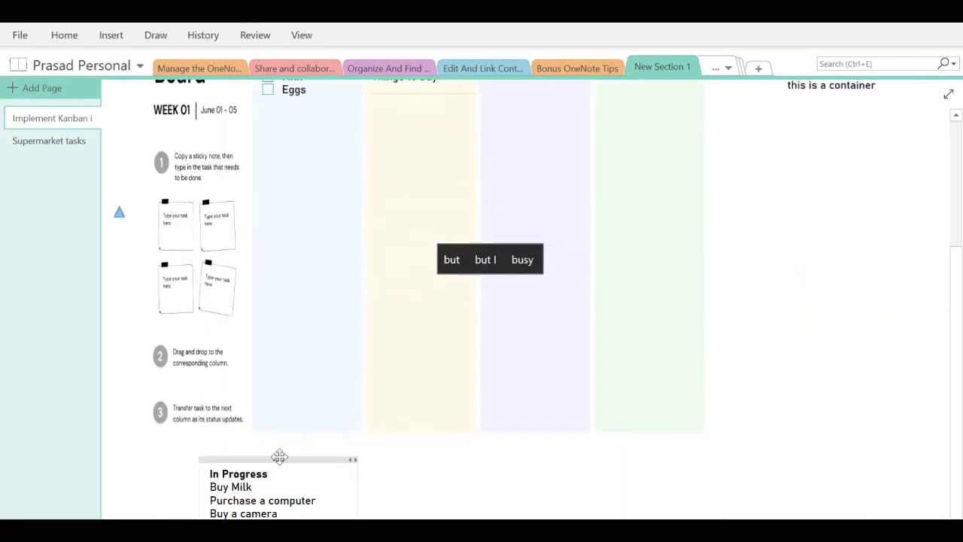
right_click(279, 456)
mouse_move(340, 376)
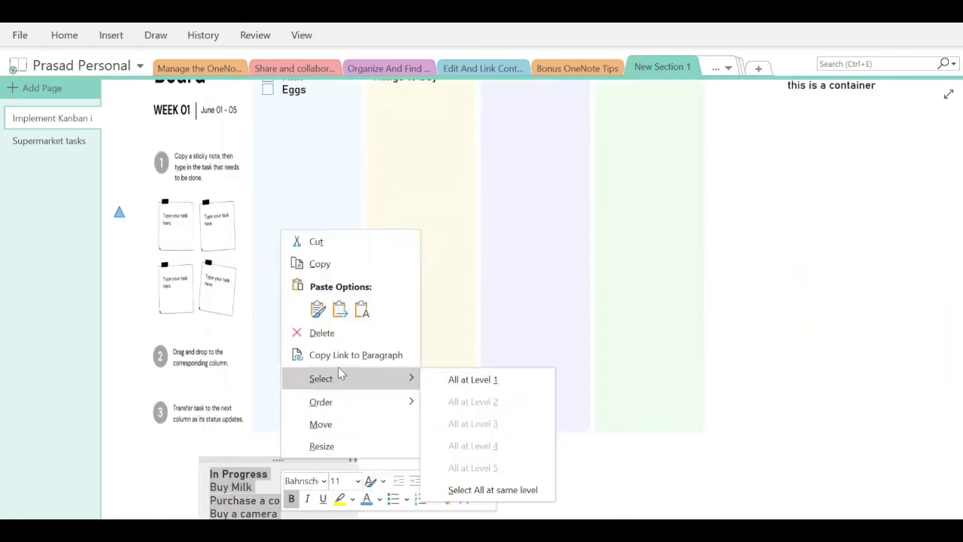
left_click(358, 358)
scroll(540, 247, "up", 3)
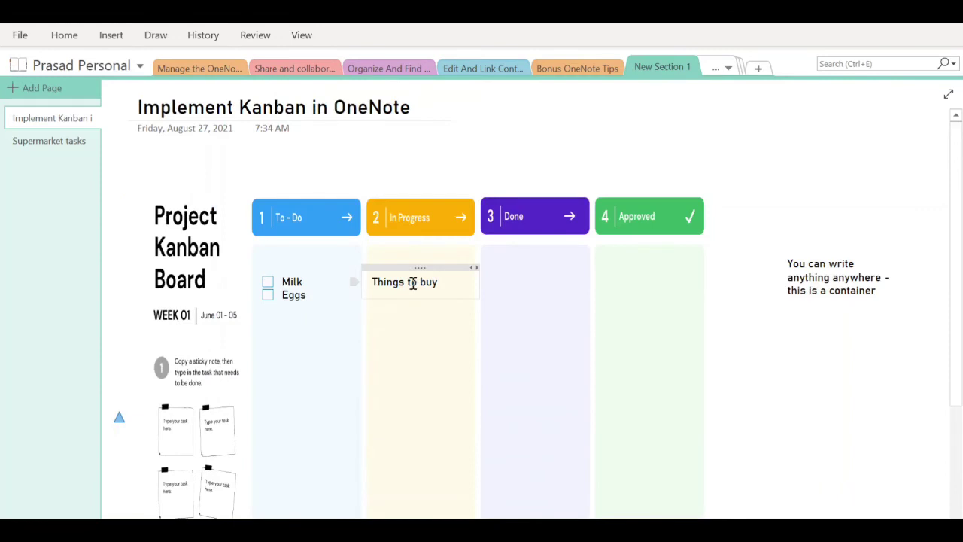
triple_click(413, 283)
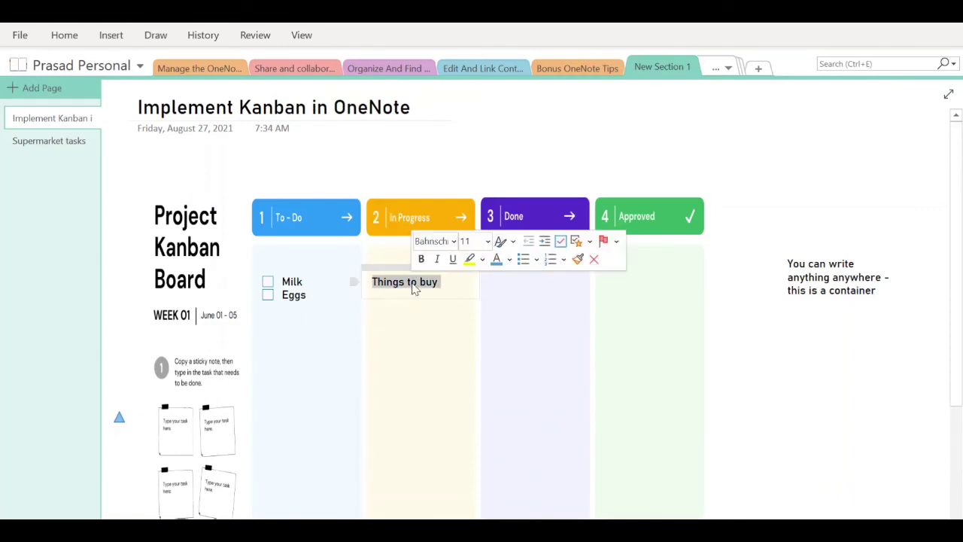
right_click(413, 289)
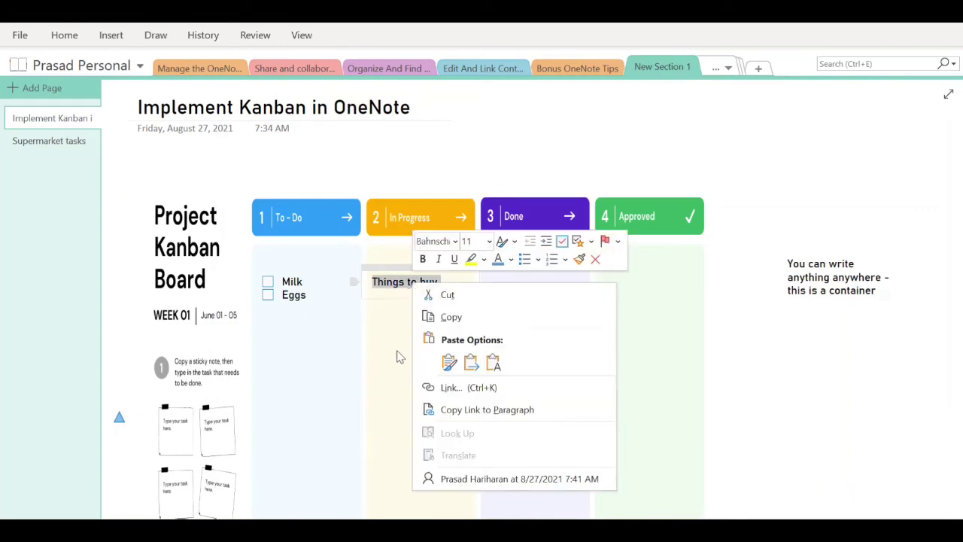
left_click(441, 406)
key("ctrl+v")
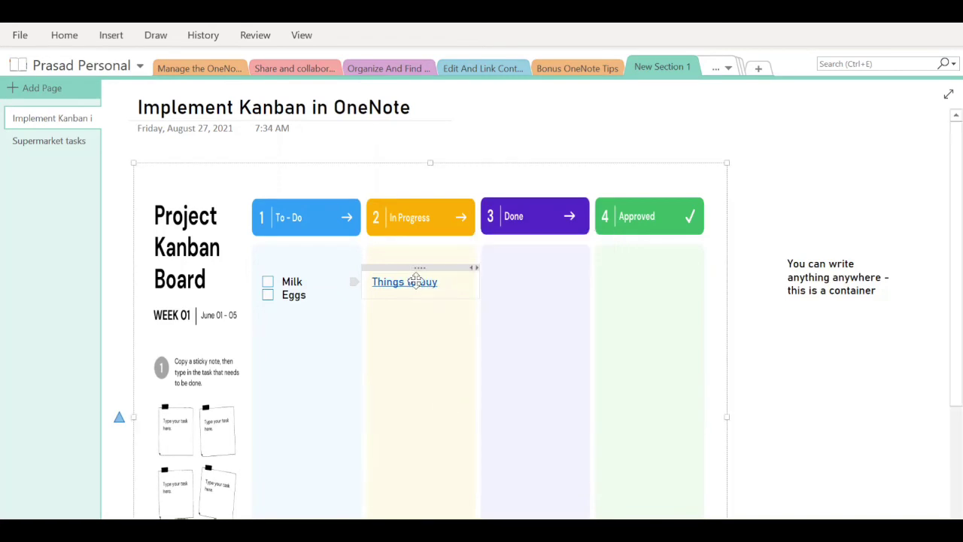
Step: Follow the Things to buy link to check the list below the board, and return to the top of the page
left_click(416, 282)
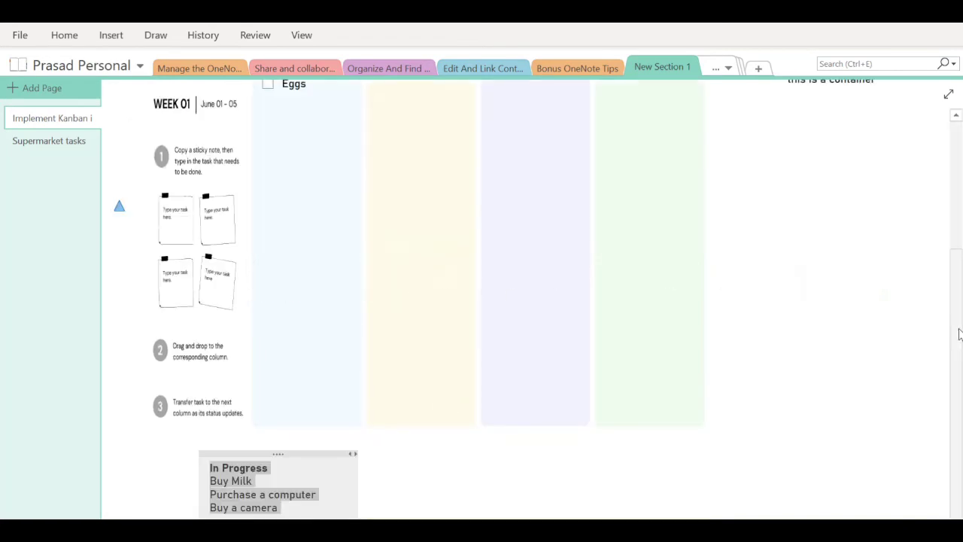
scroll(957, 349, "up", 3)
scroll(955, 350, "down", 3)
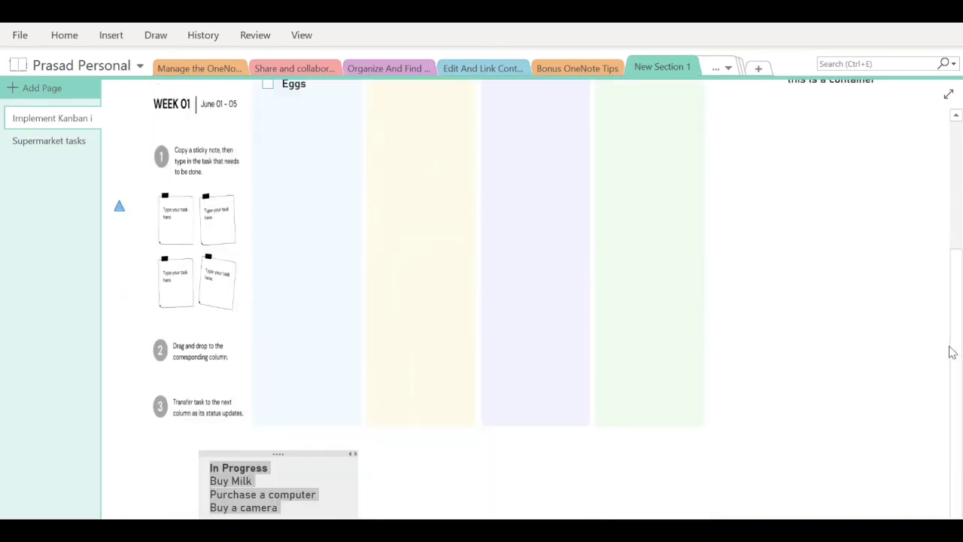
scroll(952, 353, "up", 3)
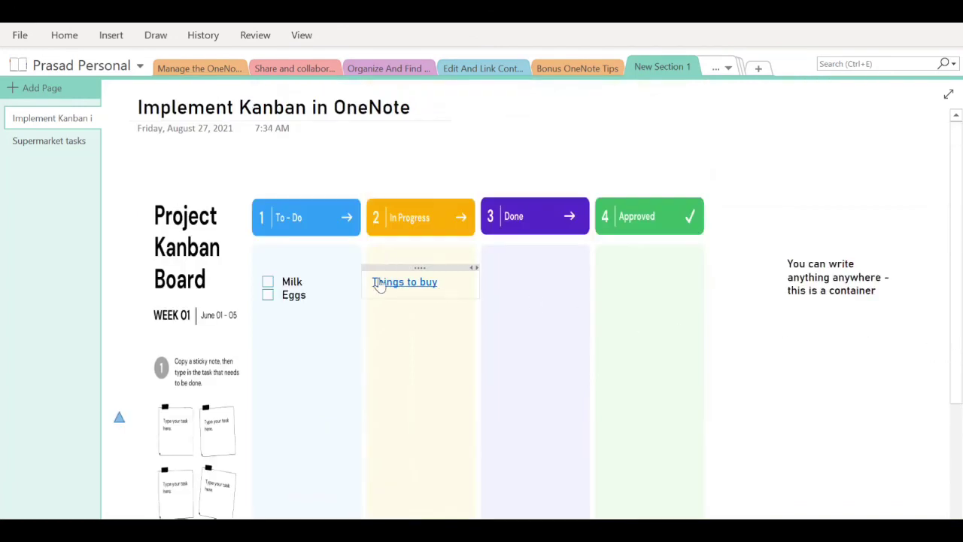
Step: Move the Things to buy link into the Done column and delete it from the board
left_click_drag(472, 291, 504, 299)
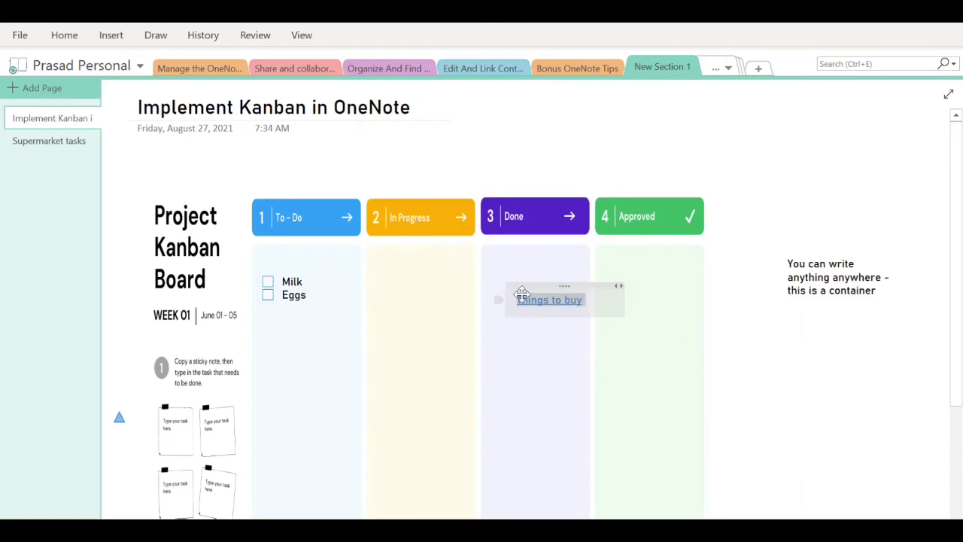
left_click(555, 284)
key("Delete")
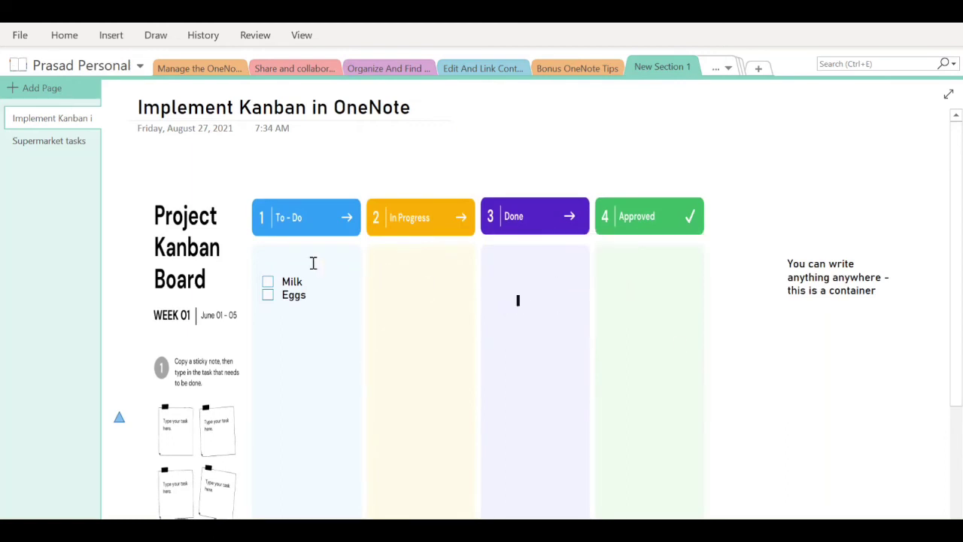
Step: Move the Milk and Eggs checkbox items from To-Do to the In Progress column and align Milk above Eggs
left_click_drag(250, 280, 393, 303)
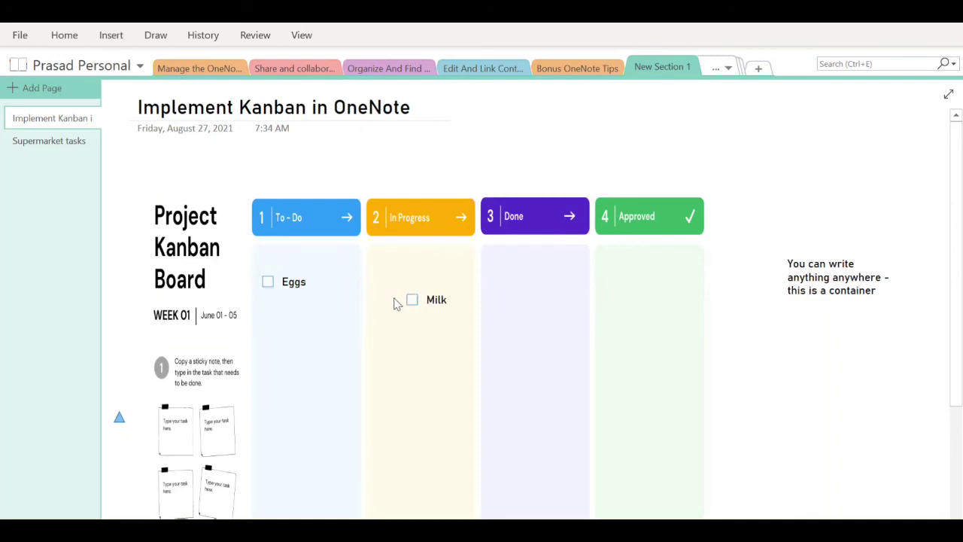
left_click_drag(249, 279, 384, 360)
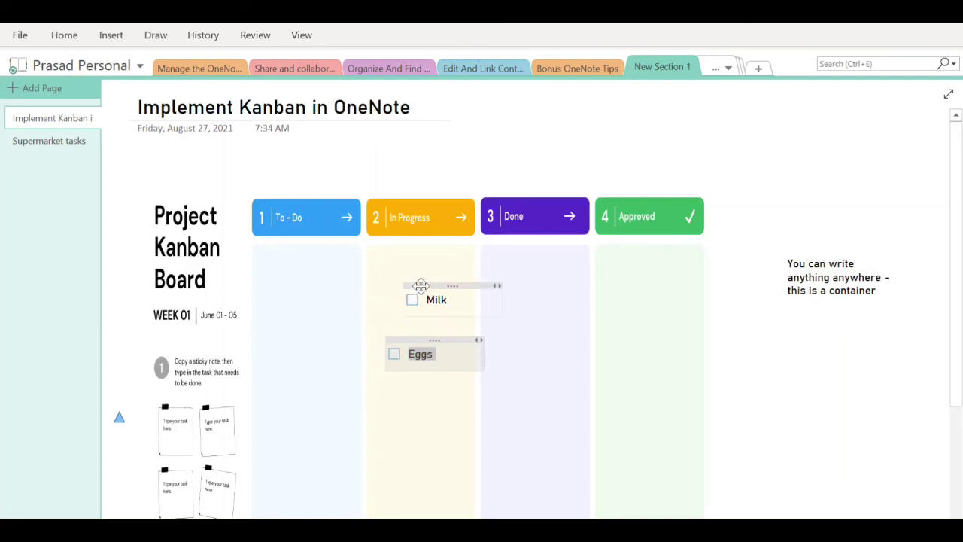
left_click_drag(421, 285, 402, 285)
Step: Copy a paragraph link to the In Progress list below the board and paste it under Eggs in the In Progress column
scroll(407, 325, "down", 3)
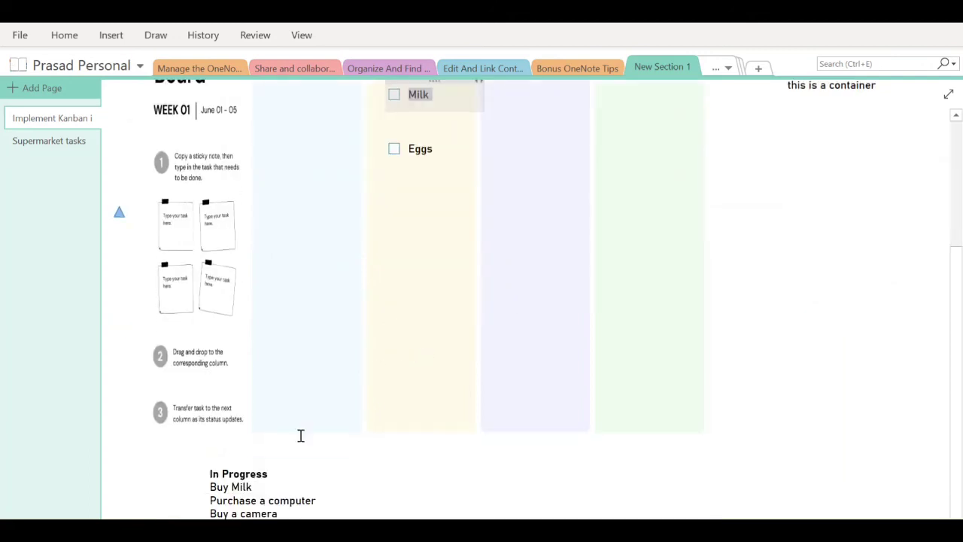
right_click(229, 460)
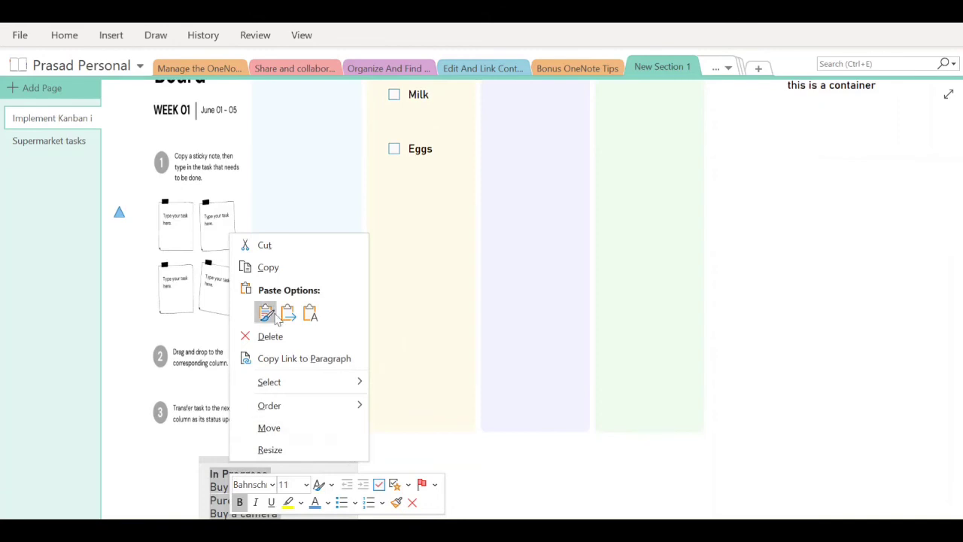
left_click(304, 359)
right_click(386, 211)
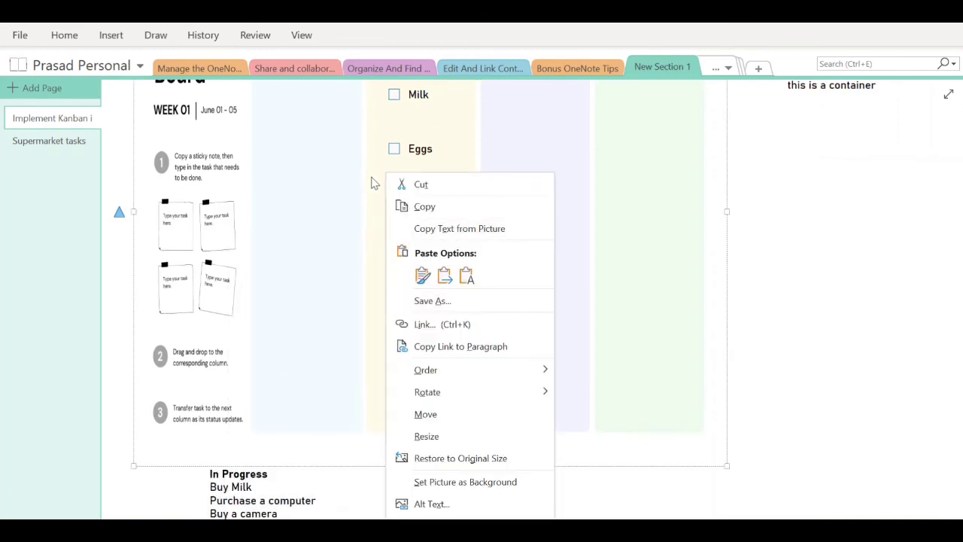
left_click(374, 189)
left_click(383, 207)
key("ctrl+v")
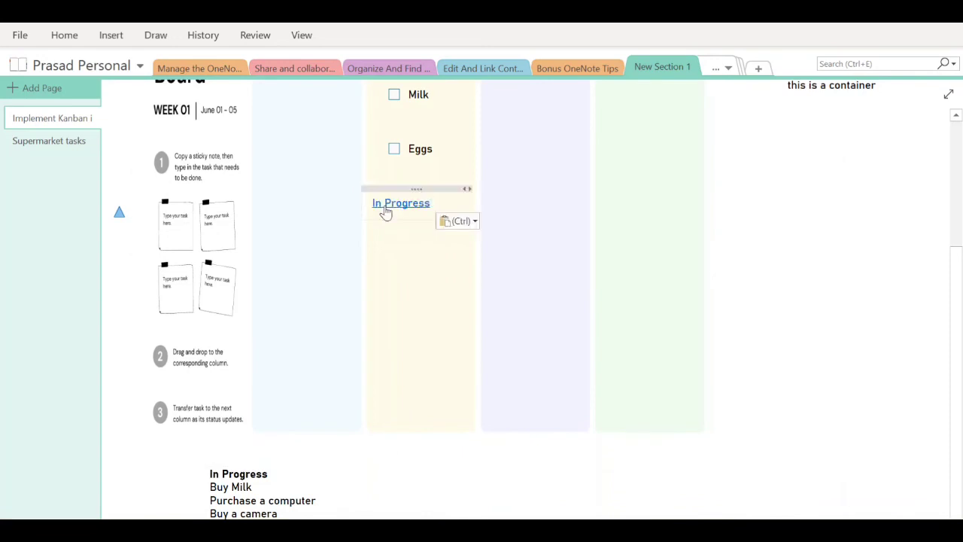
Step: Copy the link to the Supermarket tasks page, paste it below the In Progress link, follow it to test it, and return to the board
left_click(393, 237)
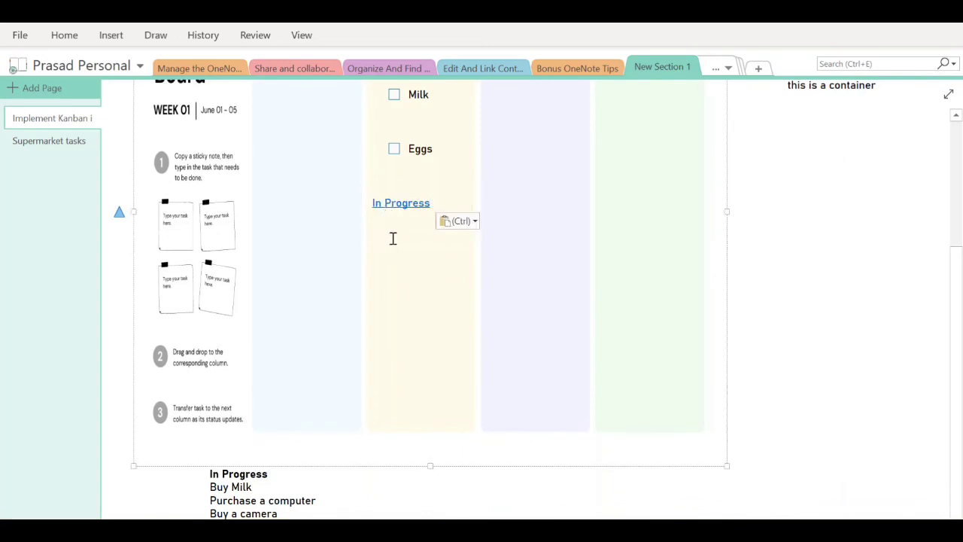
right_click(65, 144)
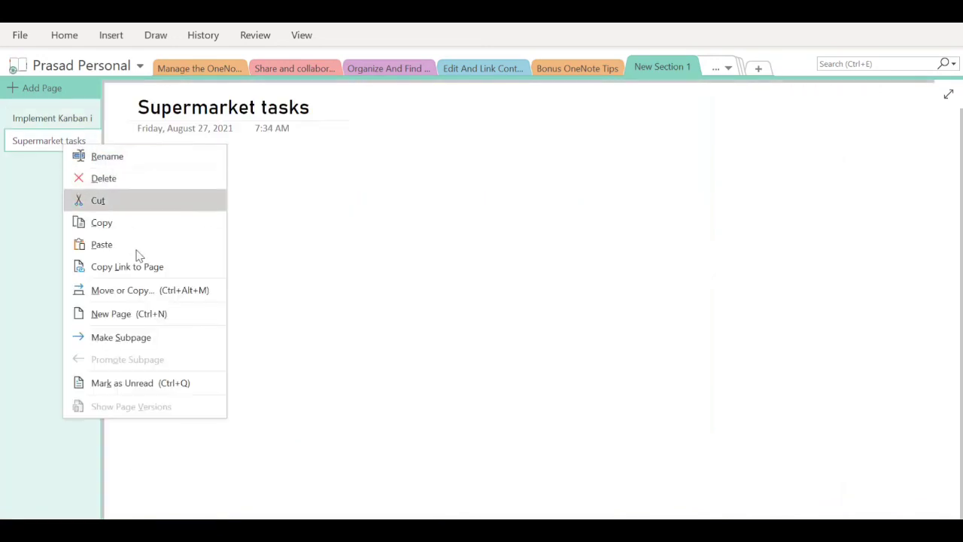
left_click(140, 264)
left_click(52, 119)
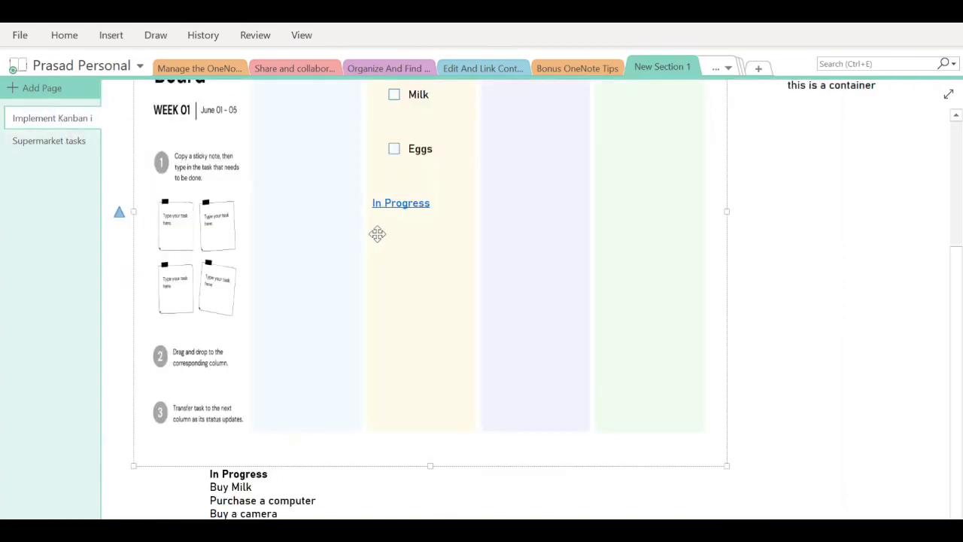
left_click(378, 236)
key("ctrl+v")
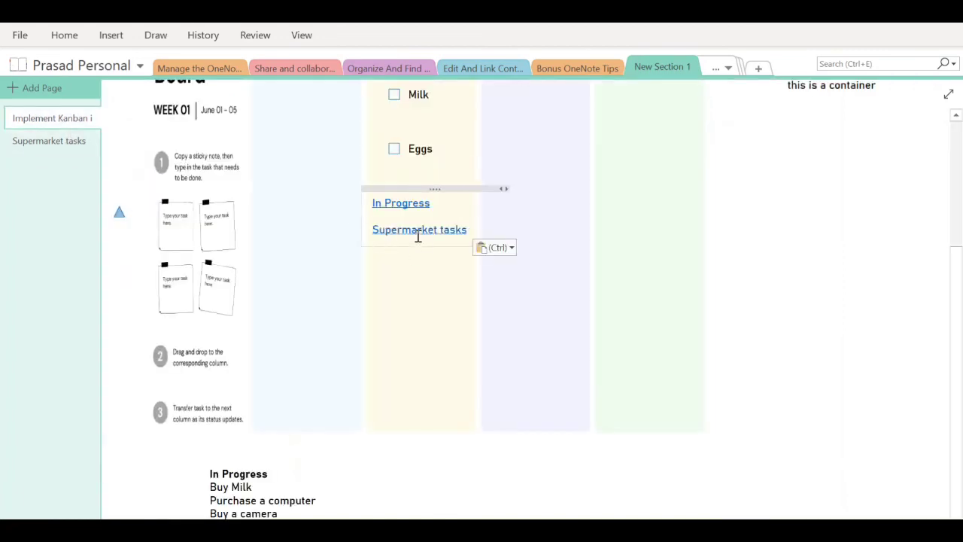
left_click(420, 230)
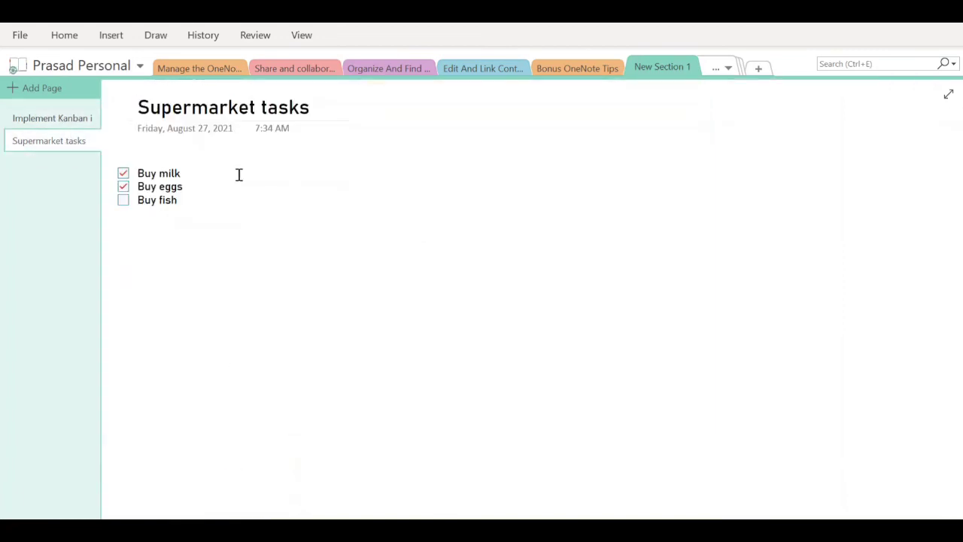
left_click(42, 122)
Step: Move the In Progress and Supermarket tasks links from the In Progress column to the Done column
left_click_drag(359, 200, 500, 188)
left_click(735, 239)
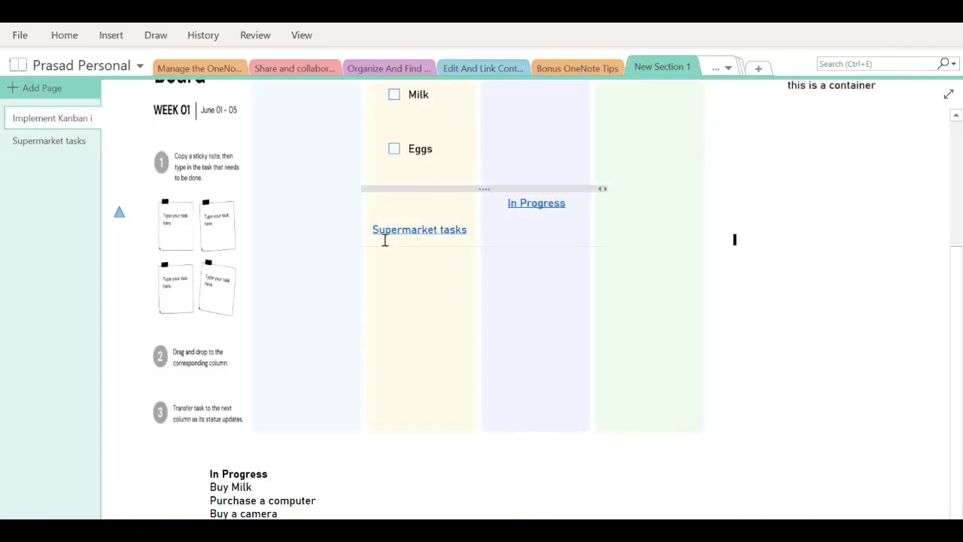
left_click_drag(353, 228, 475, 269)
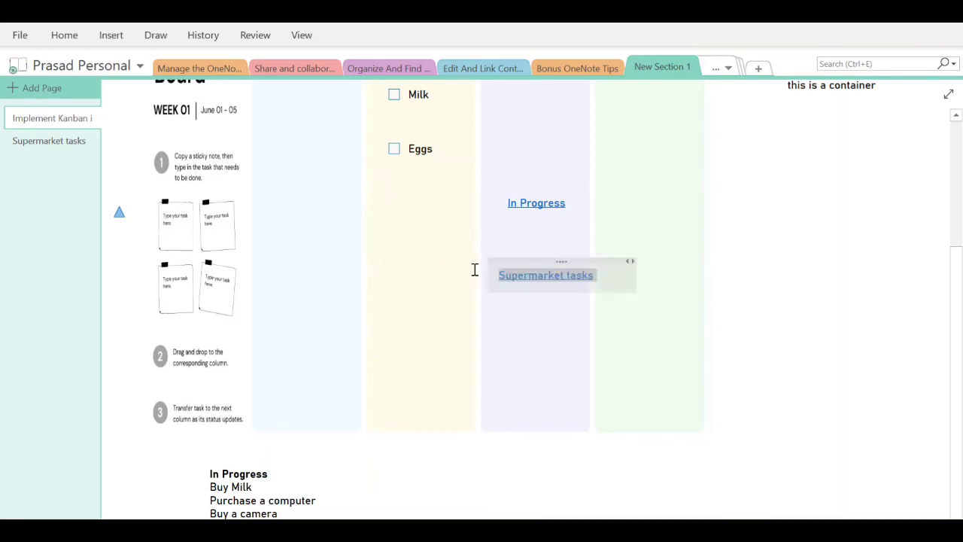
left_click(738, 260)
Step: Move the Milk and Eggs checkbox items from the In Progress column to the Done column, above the links
scroll(738, 259, "up", 2)
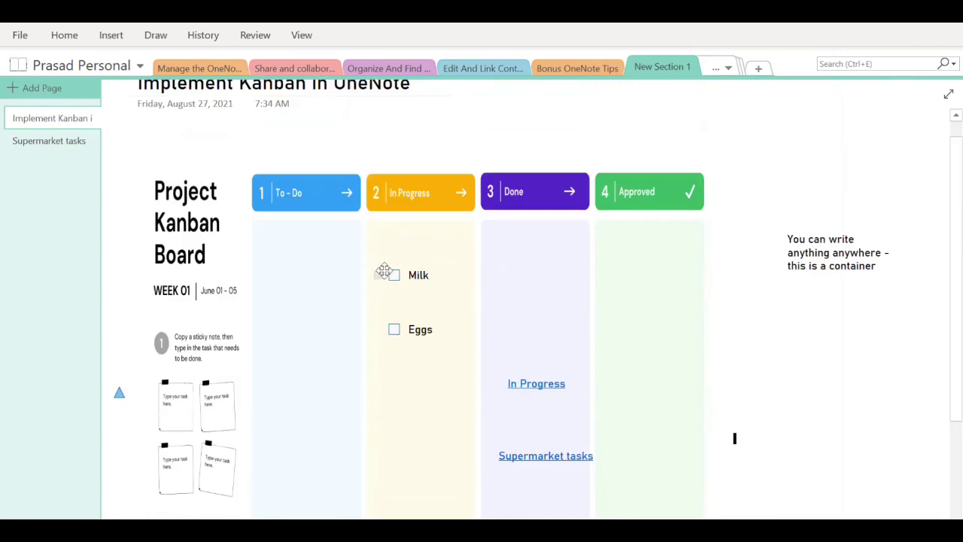
left_click_drag(384, 271, 518, 273)
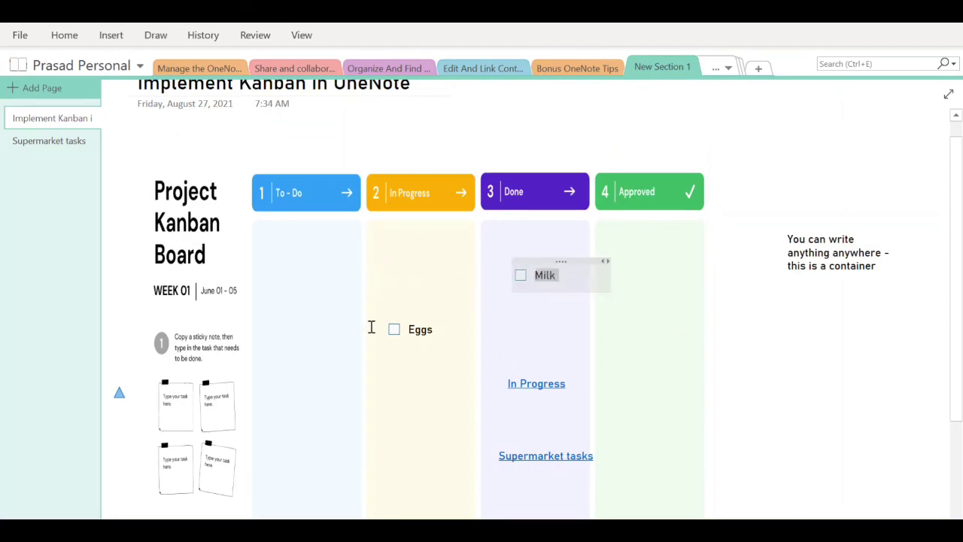
left_click_drag(380, 328, 504, 318)
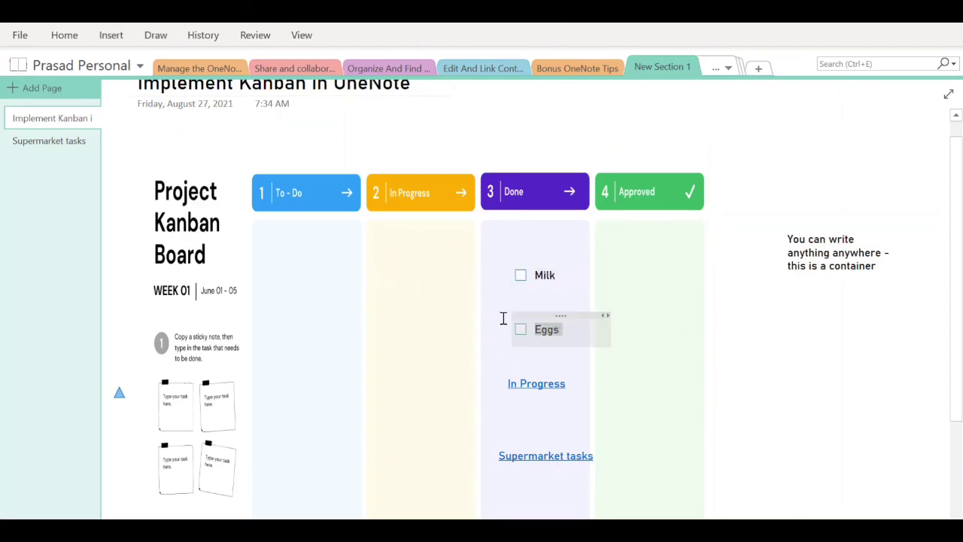
left_click(814, 345)
Step: Move the Milk and Eggs checkbox items and the In Progress link from the Done column to the Approved column
scroll(811, 343, "down", 1)
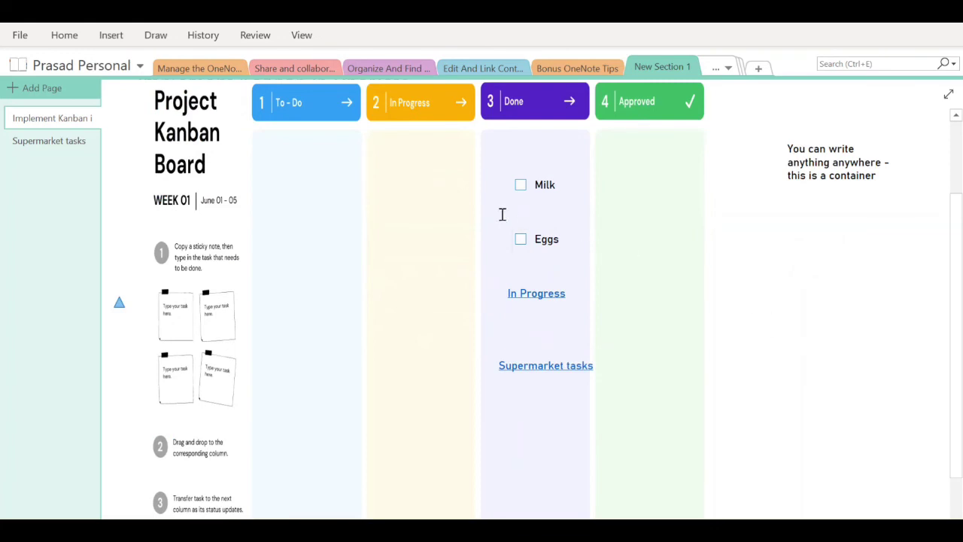
left_click(603, 172)
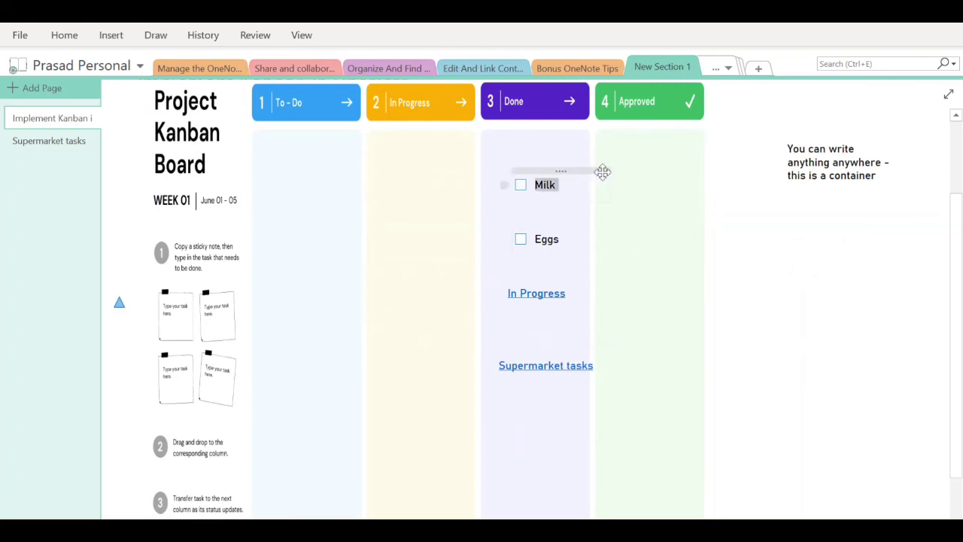
left_click_drag(603, 172, 622, 173)
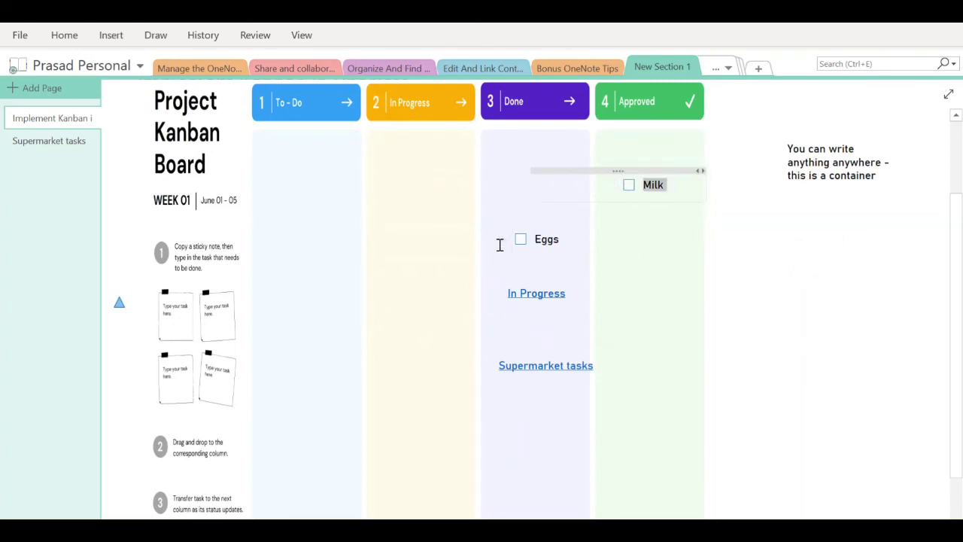
left_click_drag(502, 239, 631, 229)
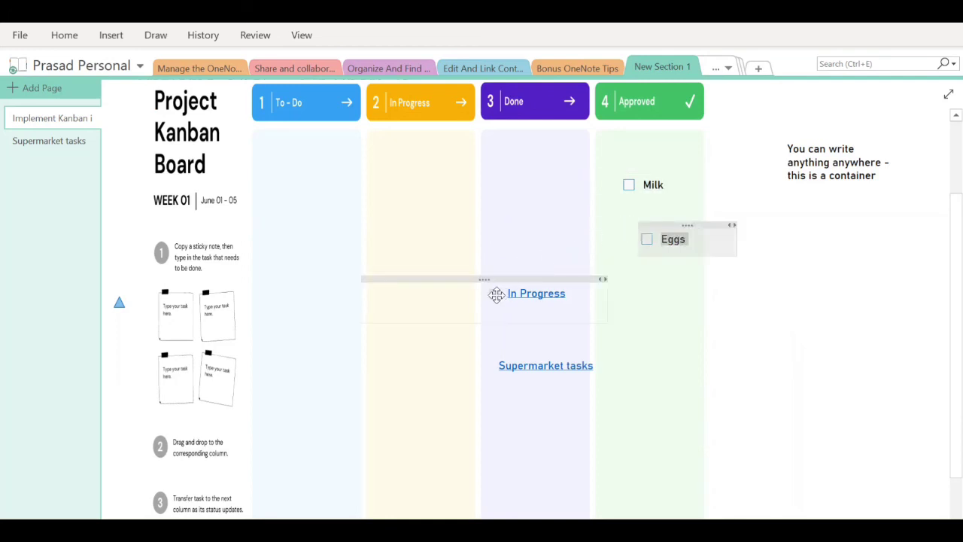
left_click_drag(497, 295, 635, 301)
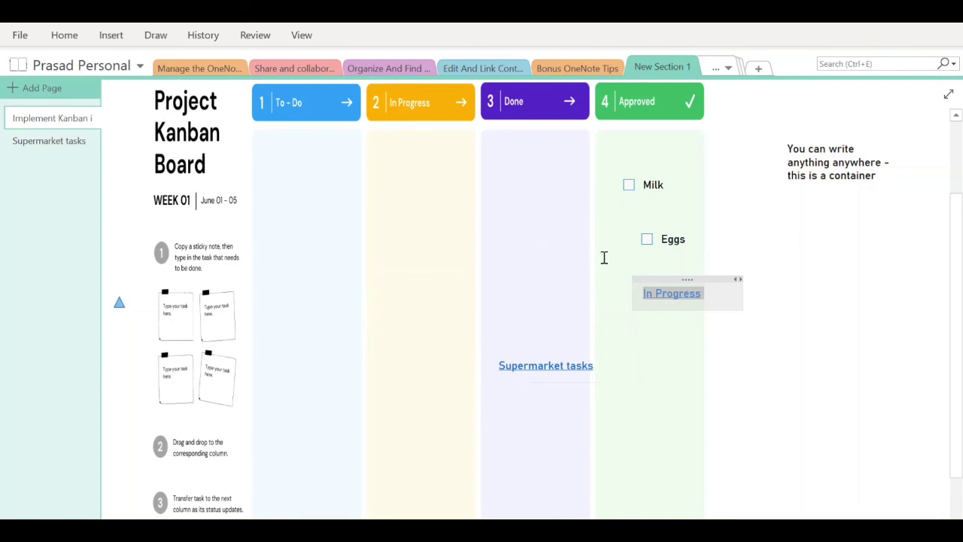
scroll(606, 269, "down", 3)
scroll(607, 269, "up", 5)
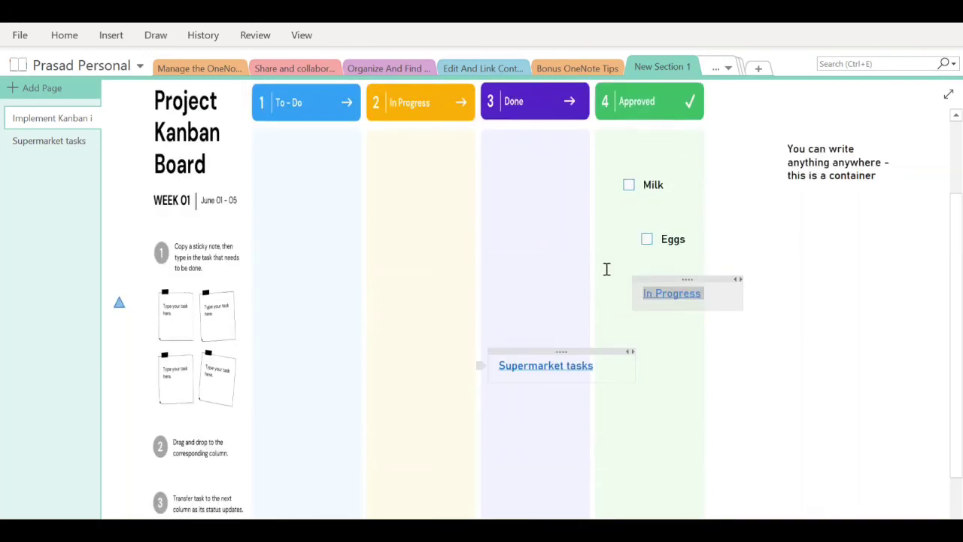
left_click(856, 358)
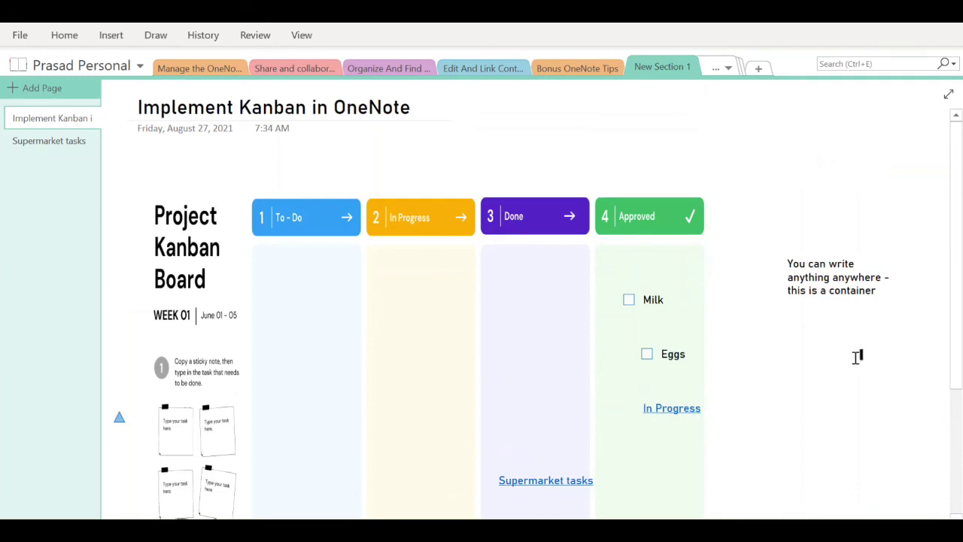